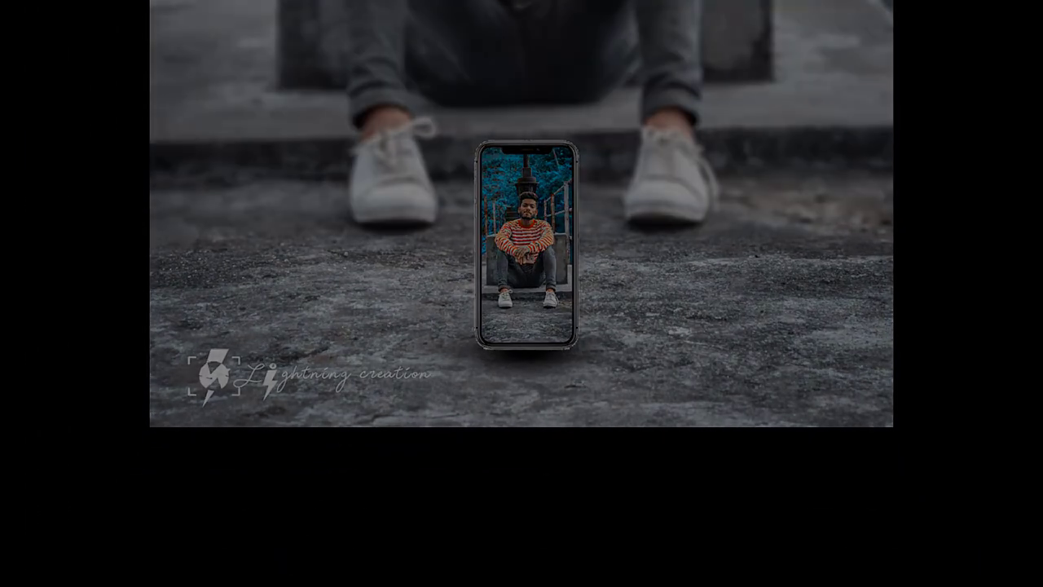
# Pick up the phone frame layer from the mockup document with the Move tool.
pyautogui.hotkey('ctrl', '+')
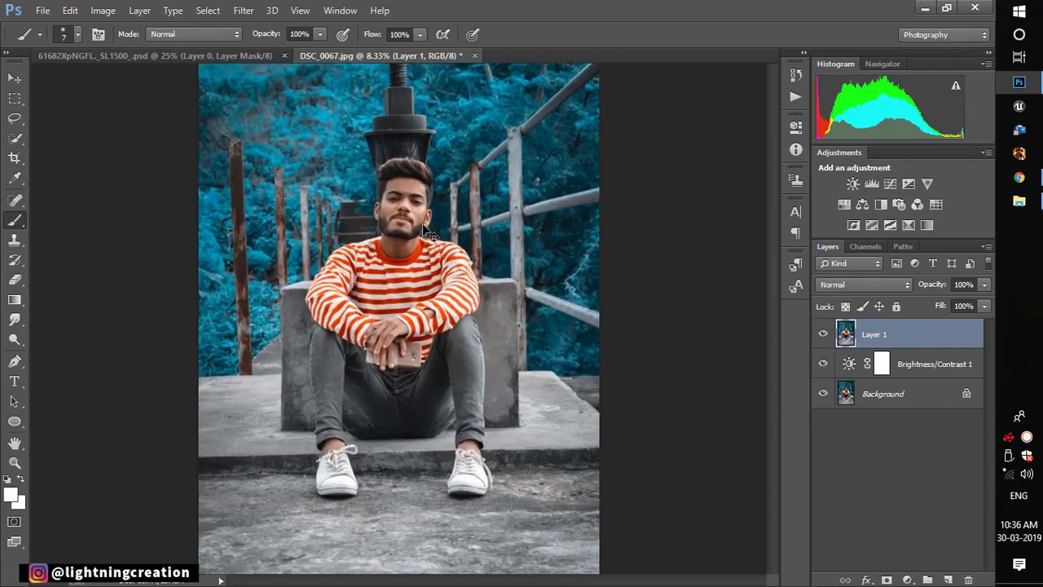
pyautogui.hotkey('ctrl', '+')
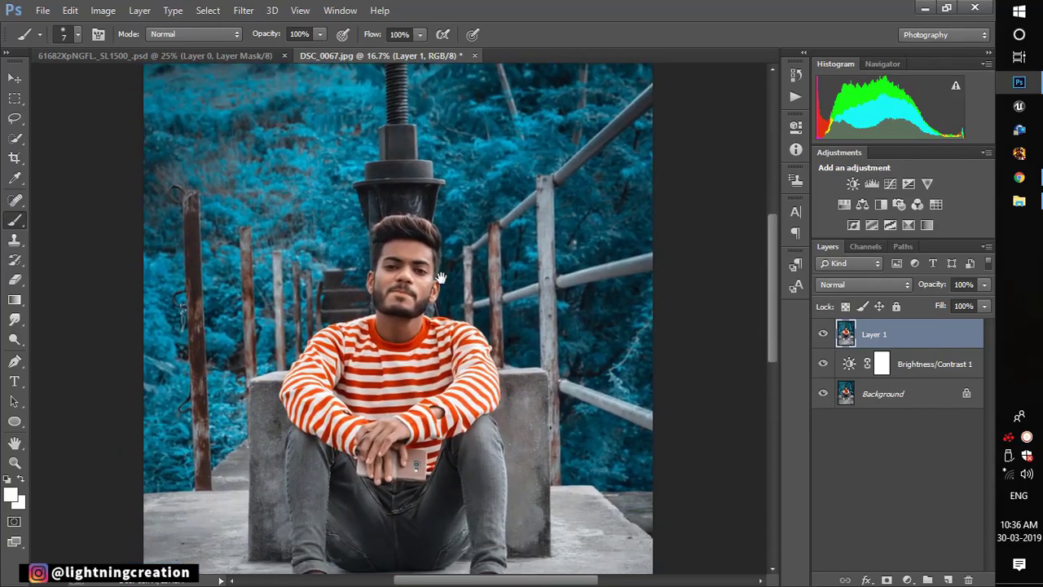
pyautogui.moveTo(440, 278); pyautogui.dragTo(456, 135)
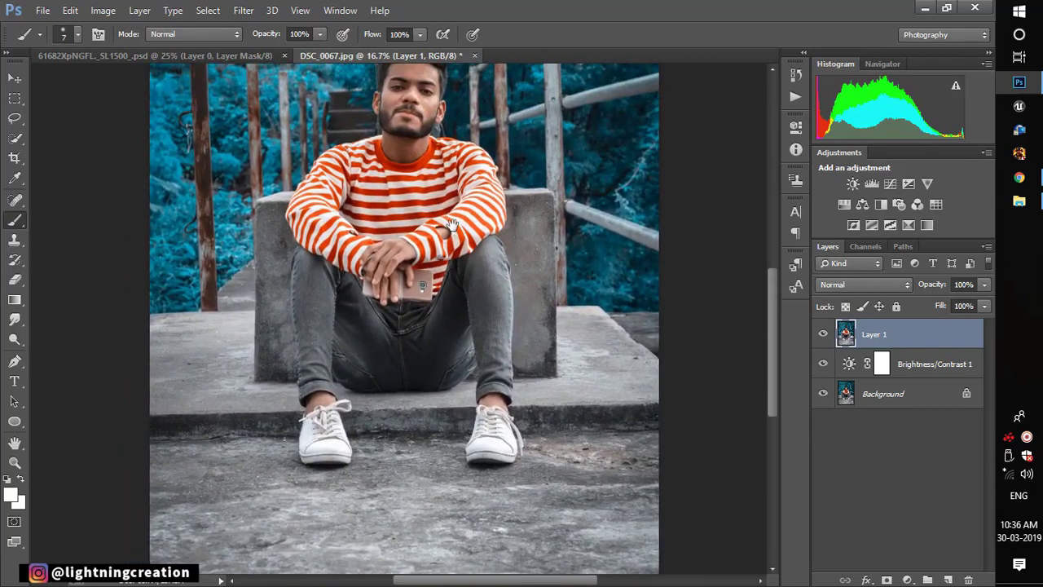
pyautogui.hotkey('ctrl', '-')
pyautogui.hotkey('ctrl', '-')
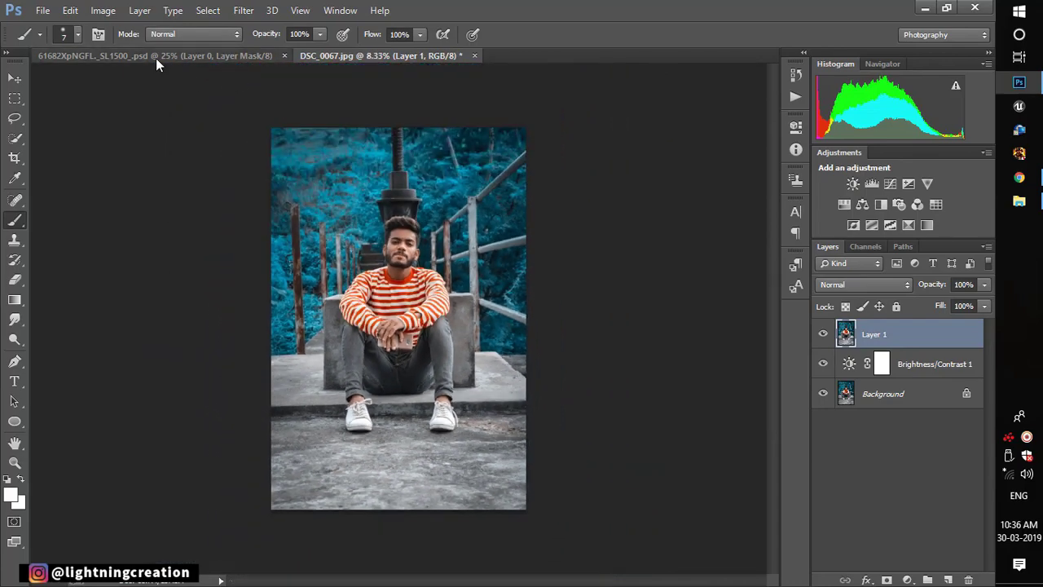
pyautogui.click(157, 57)
pyautogui.click(15, 79)
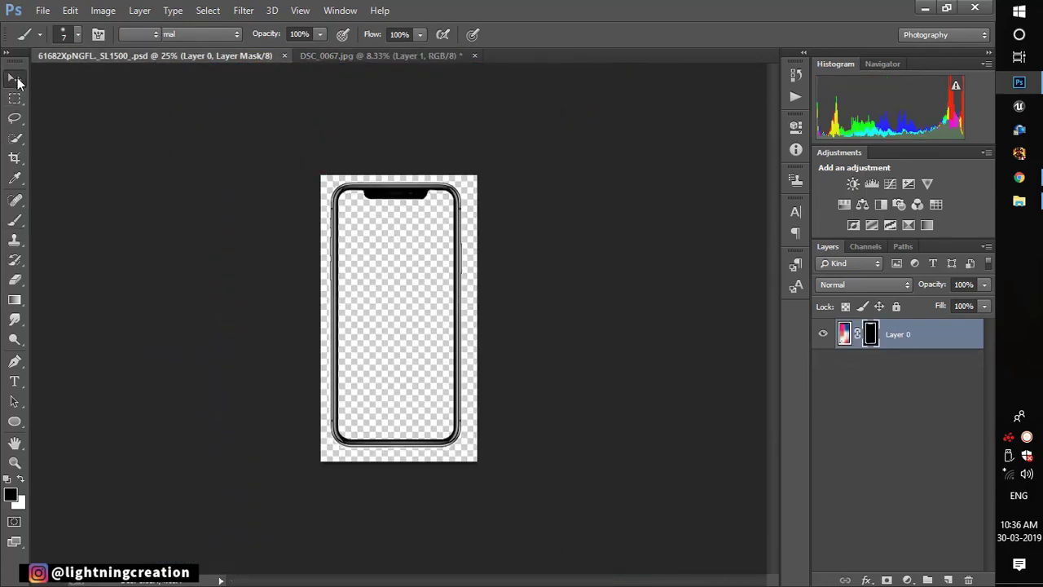
pyautogui.moveTo(366, 319); pyautogui.dragTo(212, 62)
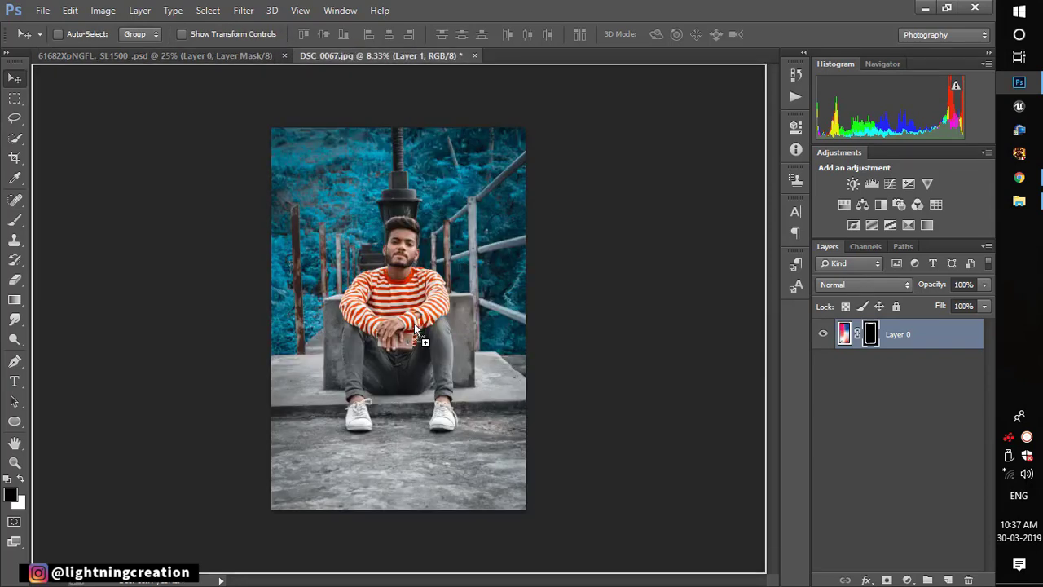
# Drop the phone frame into DSC_0067.jpg and place it between the man's legs.
pyautogui.moveTo(340, 52)
pyautogui.mouseDown()
pyautogui.moveTo(414, 324)
pyautogui.moveTo(410, 416)
pyautogui.mouseUp()
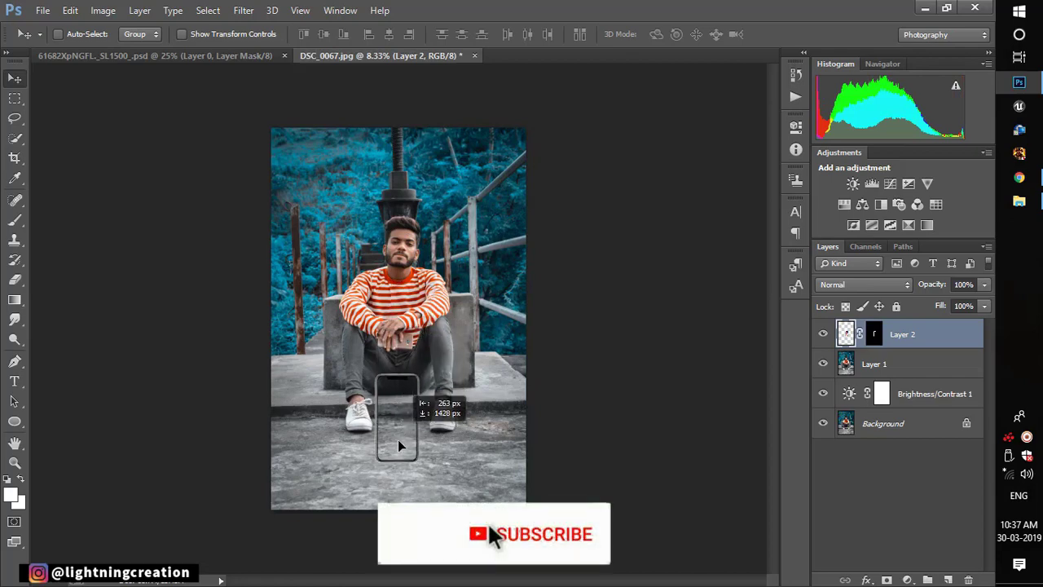
pyautogui.moveTo(410, 417)
pyautogui.mouseDown()
pyautogui.moveTo(409, 375)
pyautogui.moveTo(400, 422)
pyautogui.mouseUp()
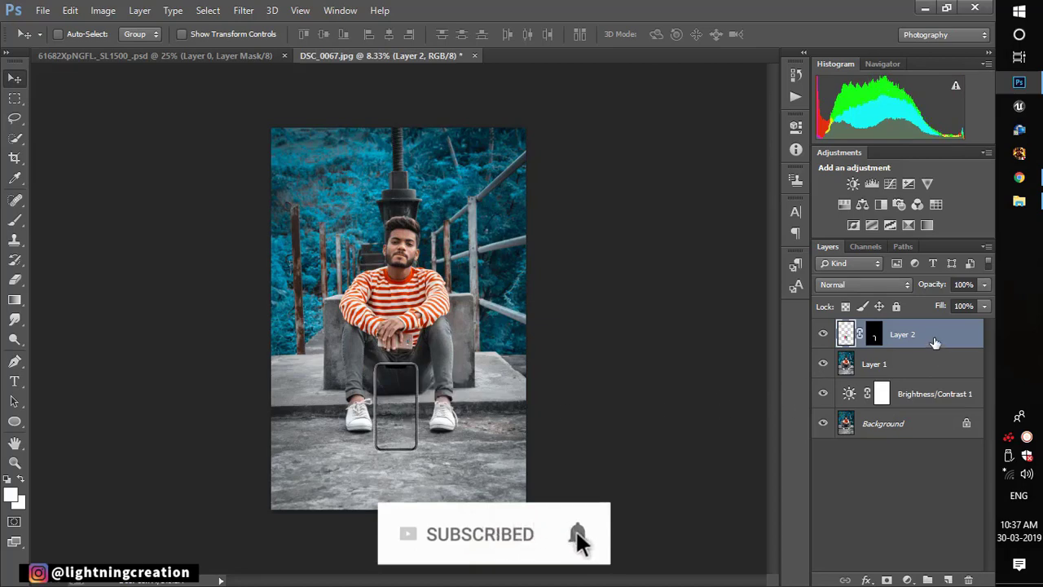
pyautogui.scroll(2, 470, 405)
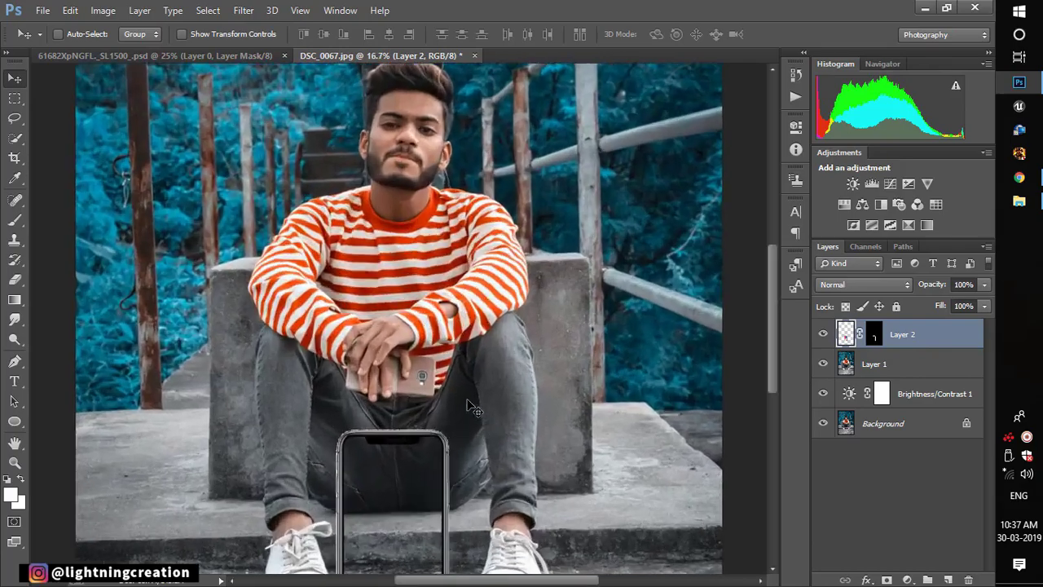
pyautogui.scroll(1, 578, 390)
pyautogui.scroll(-1, 451, 463)
pyautogui.scroll(1, 450, 463)
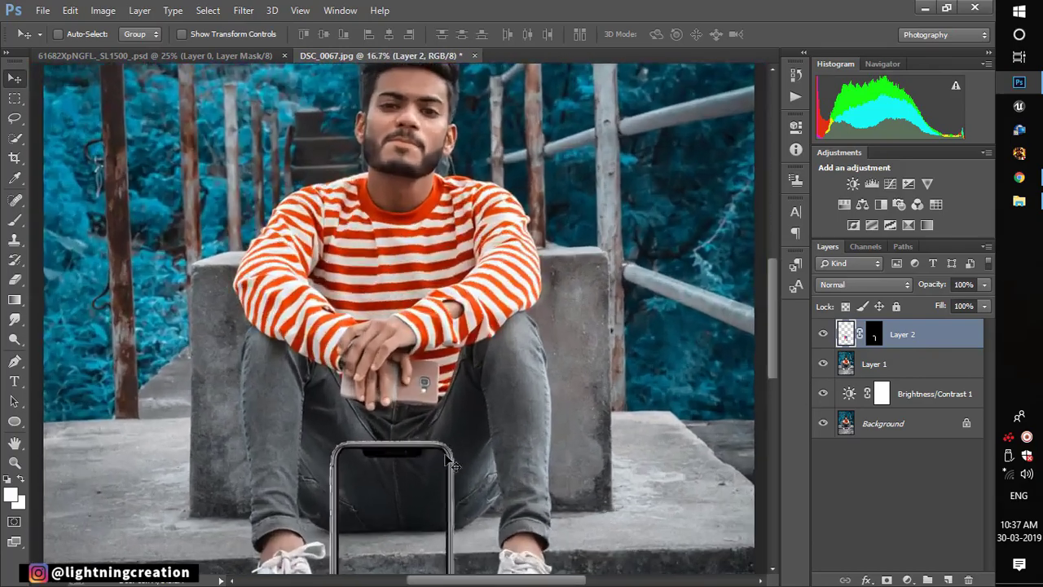
pyautogui.scroll(1, 453, 465)
pyautogui.scroll(1, 454, 464)
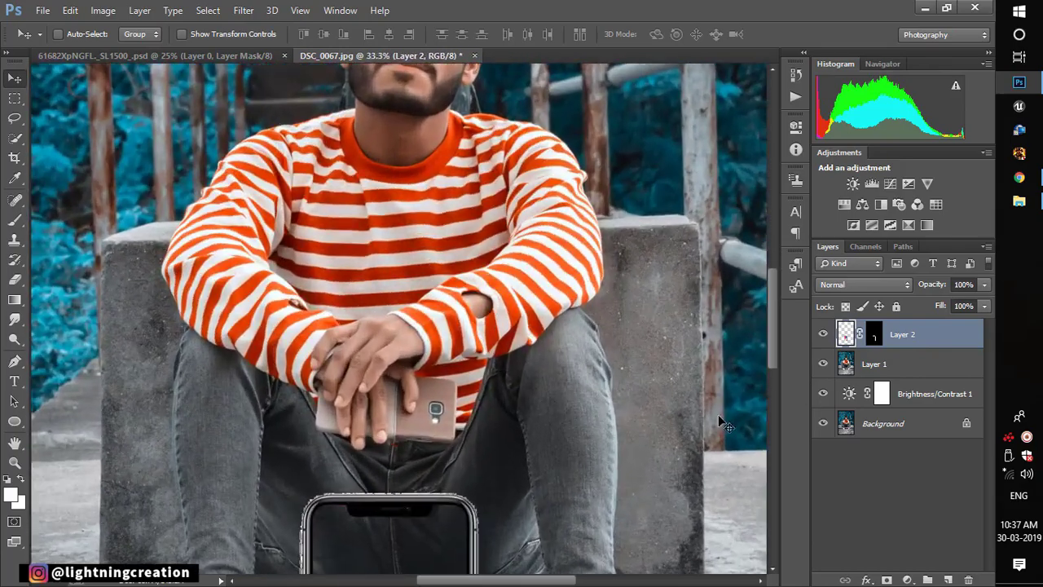
# Apply Layer 2's mask permanently to the phone frame.
pyautogui.rightClick(877, 331)
pyautogui.click(868, 378)
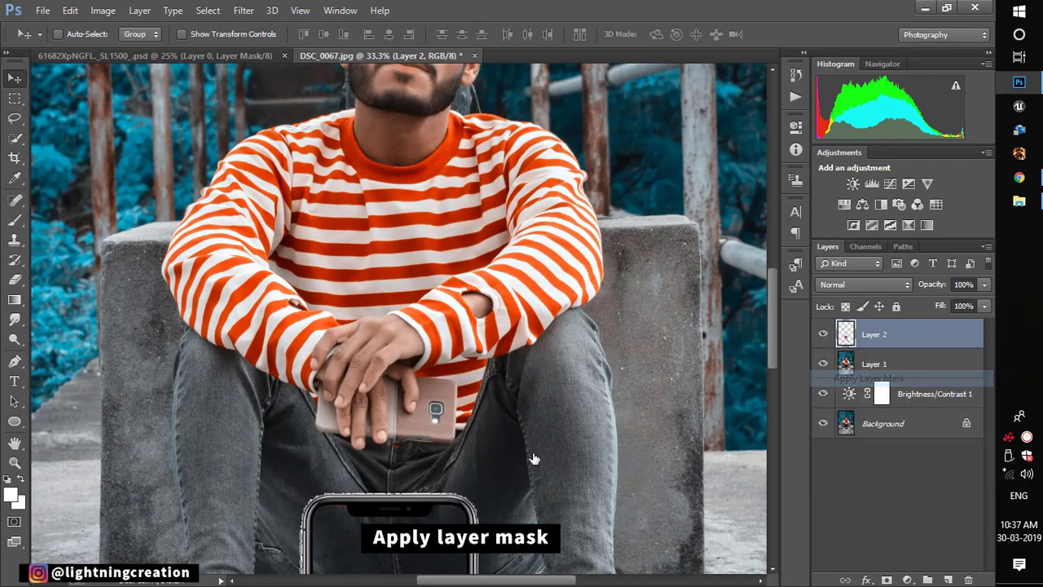
pyautogui.moveTo(533, 459); pyautogui.dragTo(473, 224)
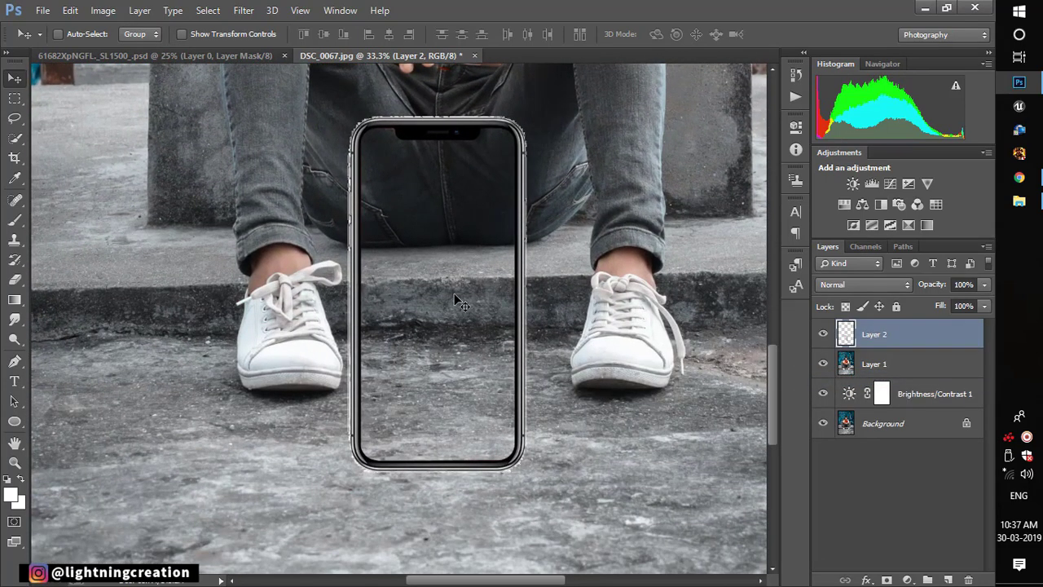
# Scale the phone frame to about 72% and stand it on the ground between the shoes.
pyautogui.hotkey('ctrl', 't')
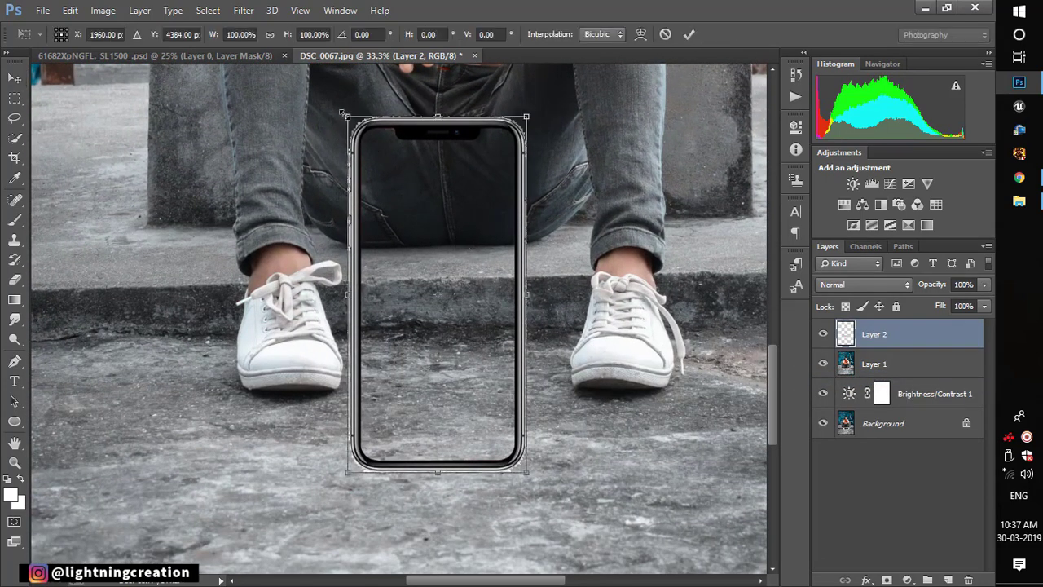
pyautogui.moveTo(370, 149); pyautogui.dragTo(375, 168)
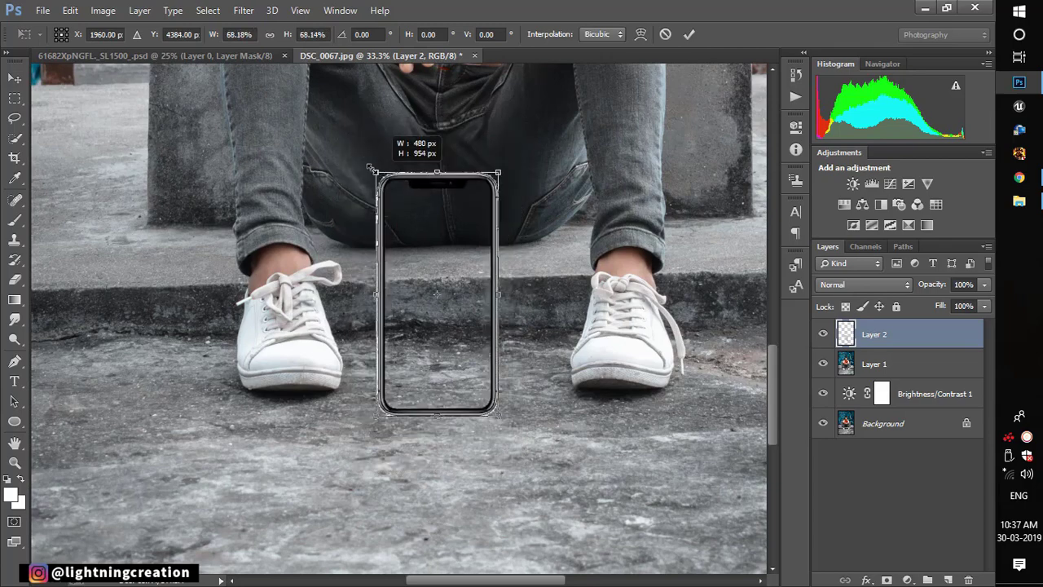
pyautogui.moveTo(432, 335); pyautogui.dragTo(442, 493)
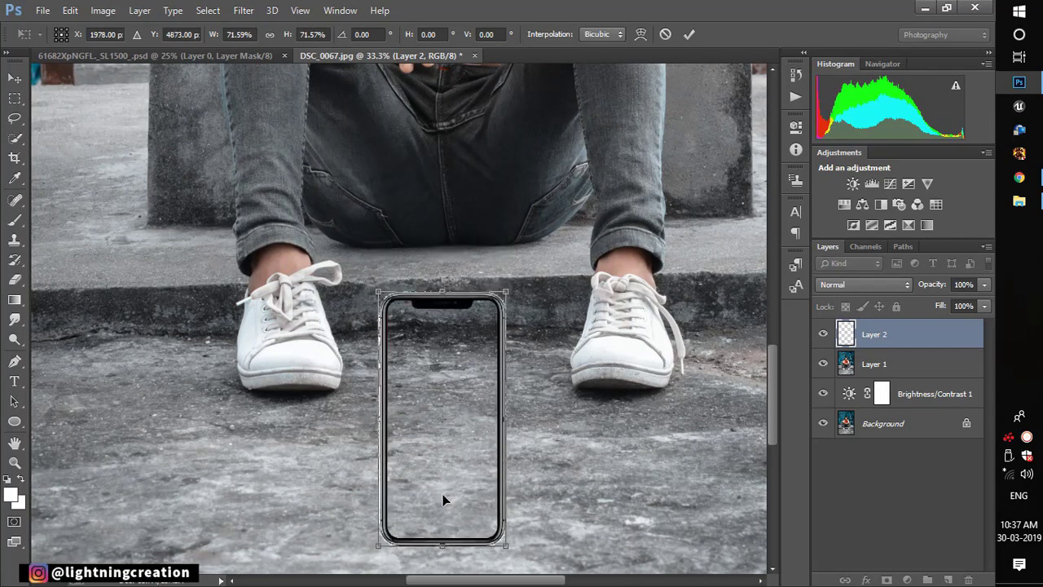
pyautogui.hotkey('ctrl', '-')
pyautogui.hotkey('ctrl', '-')
pyautogui.hotkey('ctrl', '-')
pyautogui.moveTo(433, 403); pyautogui.dragTo(429, 378)
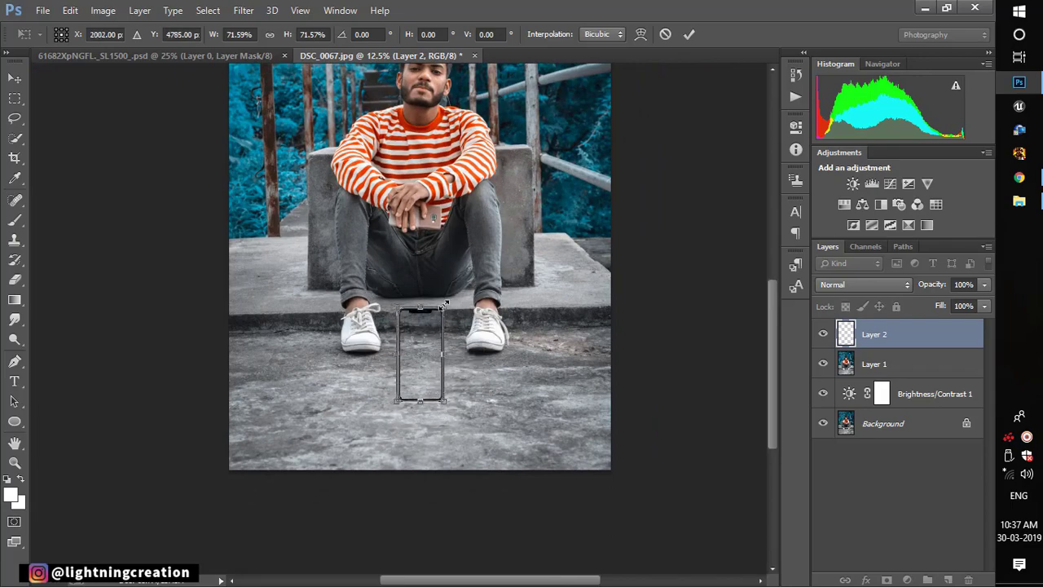
pyautogui.hotkey('ctrl', '-')
pyautogui.hotkey('ctrl', '+')
pyautogui.hotkey('ctrl', '+')
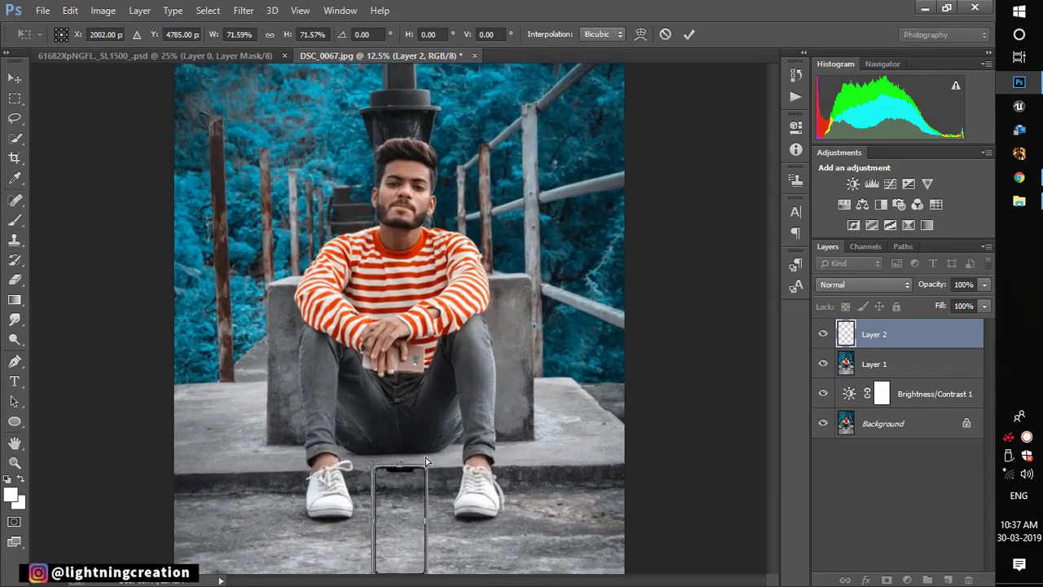
pyautogui.hotkey('ctrl', '+')
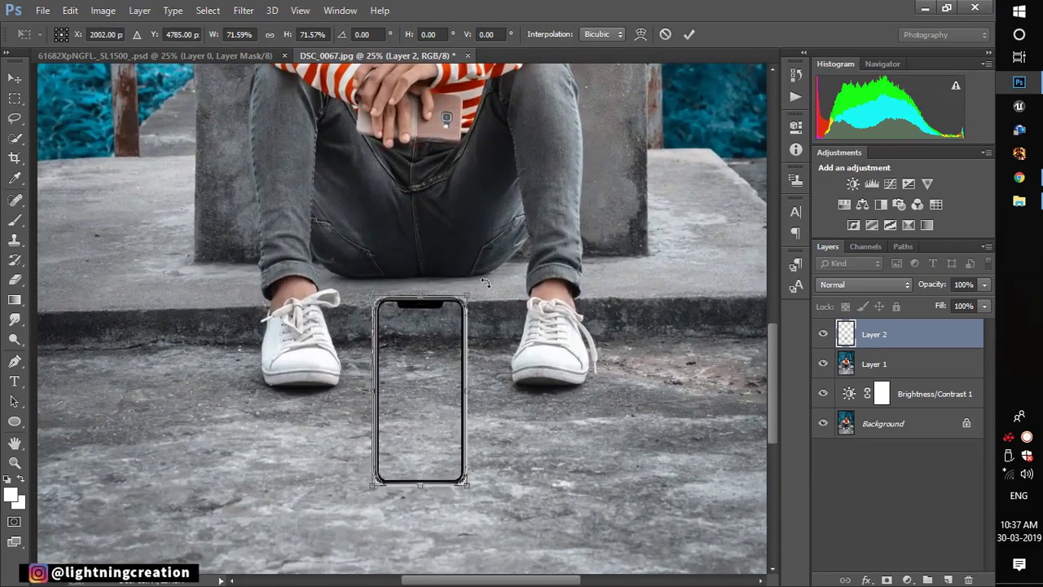
pyautogui.press('Return')
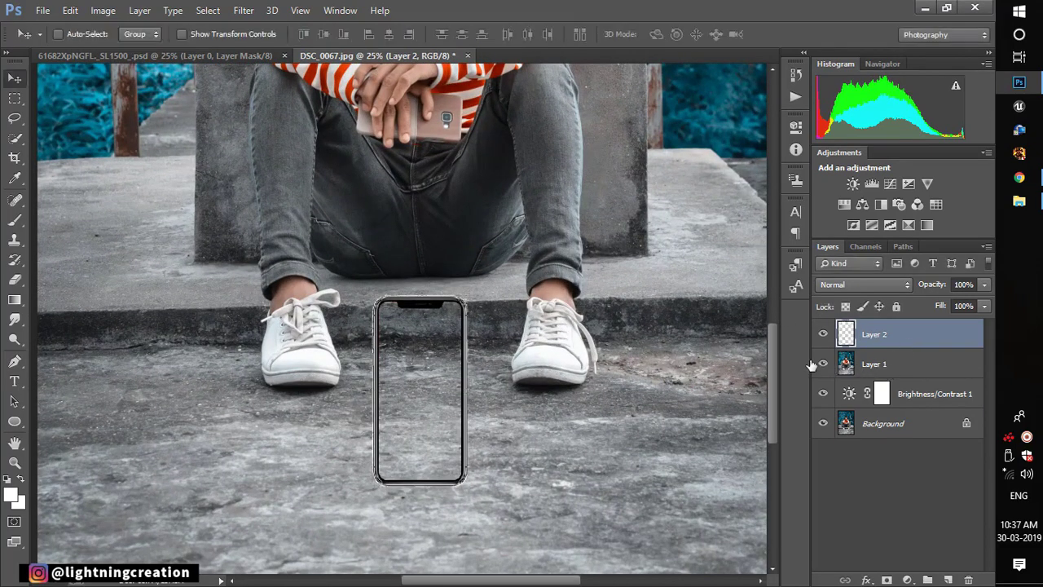
pyautogui.hotkey('ctrl', '-')
pyautogui.hotkey('ctrl', '-')
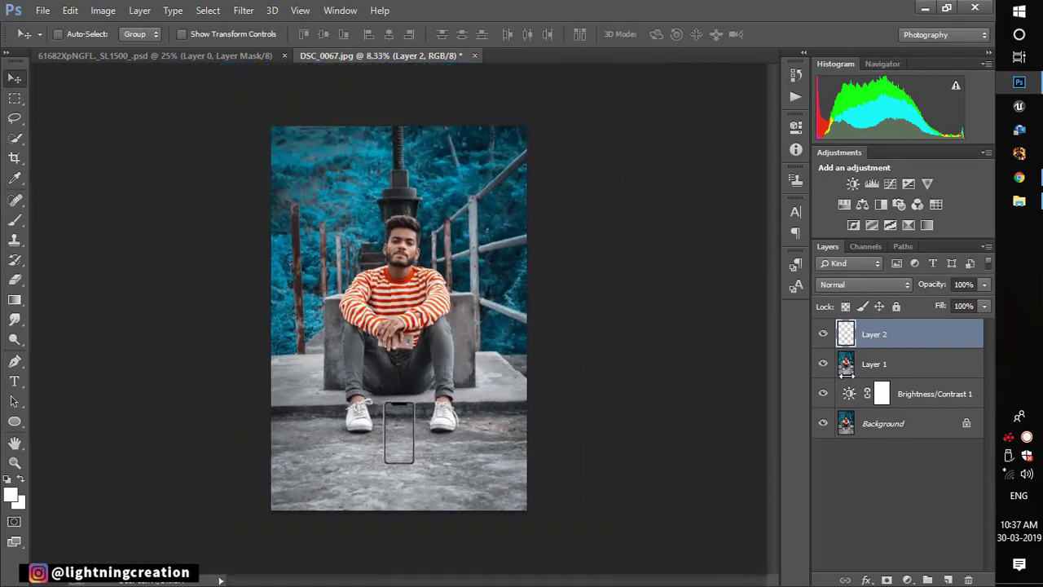
pyautogui.click(903, 372)
# Duplicate Layer 1 and scale the copy down to about 18.65% near the phone.
pyautogui.hotkey('ctrl', 'j')
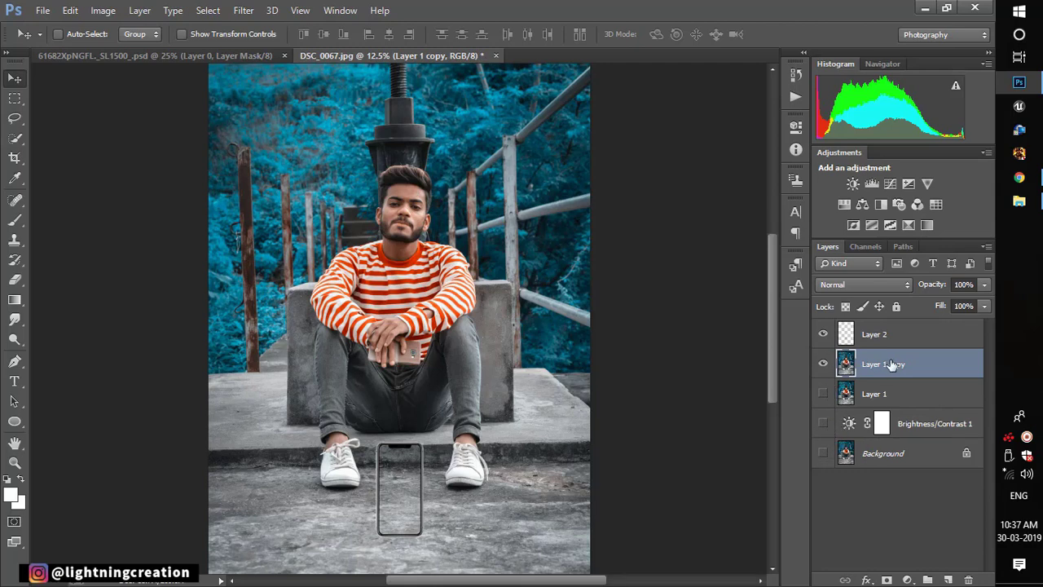
pyautogui.hotkey('ctrl', 't')
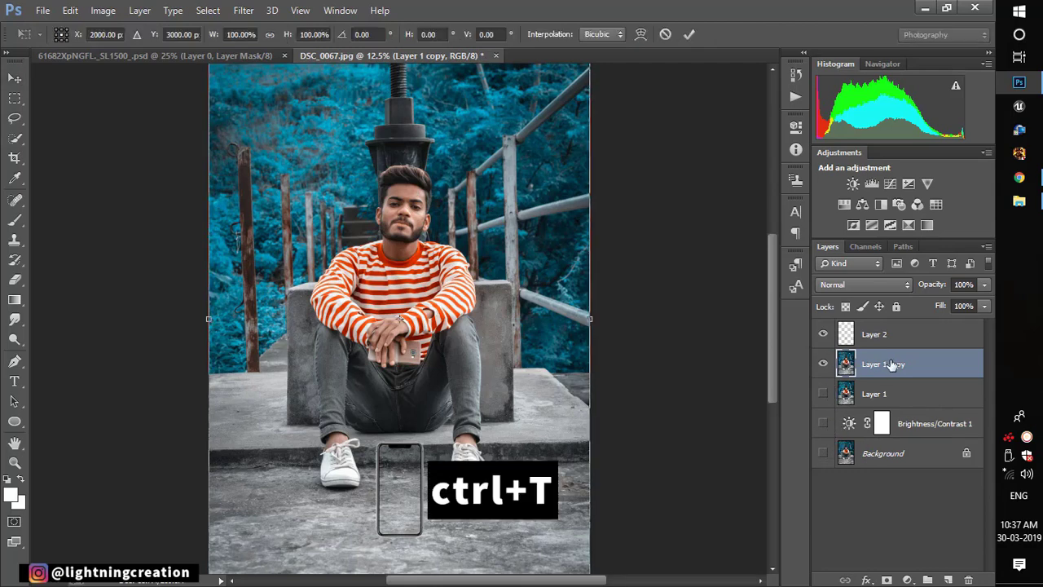
pyautogui.hotkey('ctrl', '-')
pyautogui.hotkey('ctrl', '-')
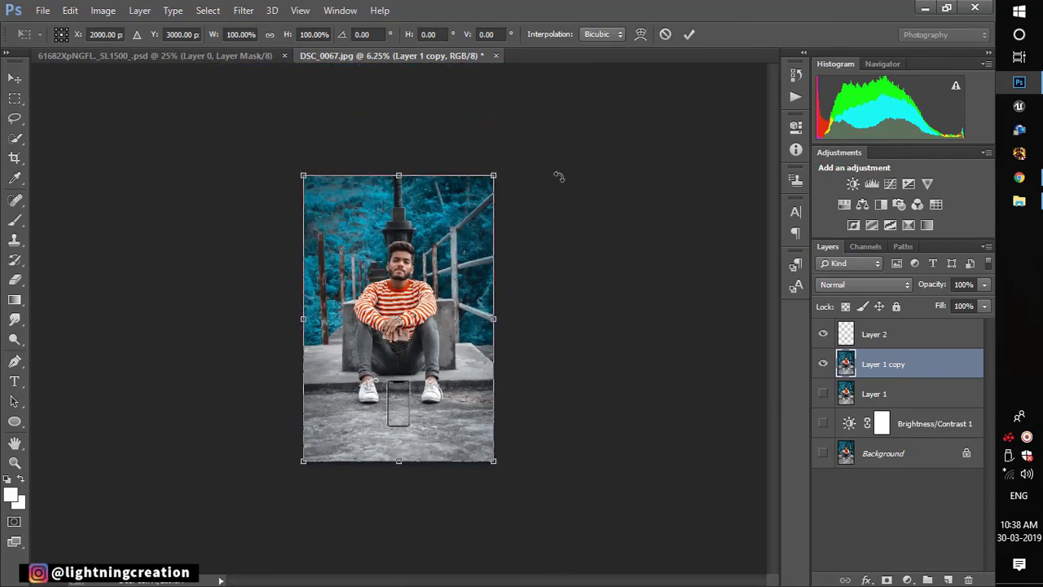
pyautogui.moveTo(494, 175)
pyautogui.mouseDown()
pyautogui.moveTo(414, 313)
pyautogui.moveTo(415, 418)
pyautogui.mouseUp()
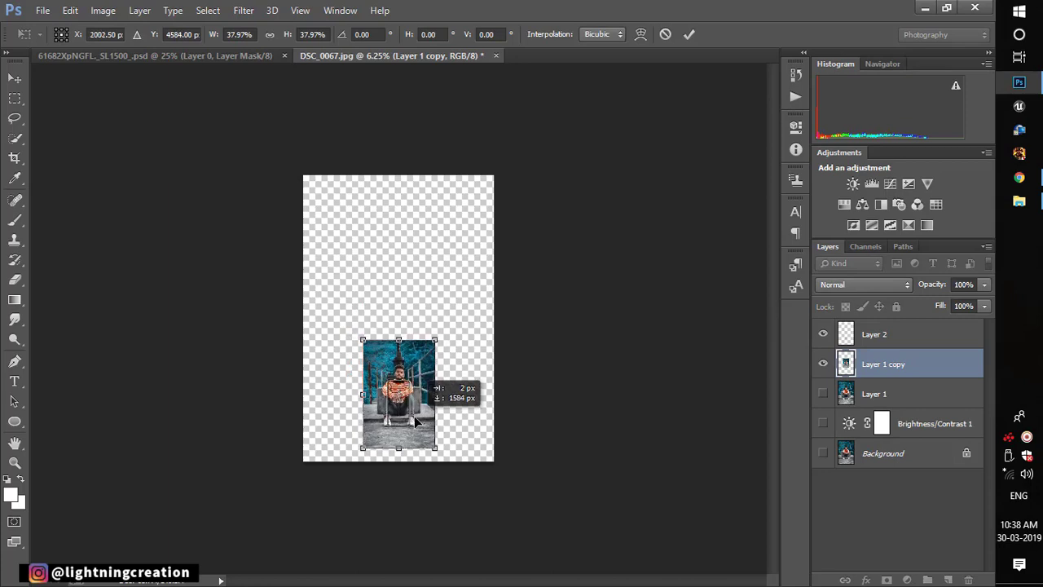
pyautogui.moveTo(436, 354); pyautogui.dragTo(406, 420)
pyautogui.moveTo(418, 380); pyautogui.dragTo(415, 380)
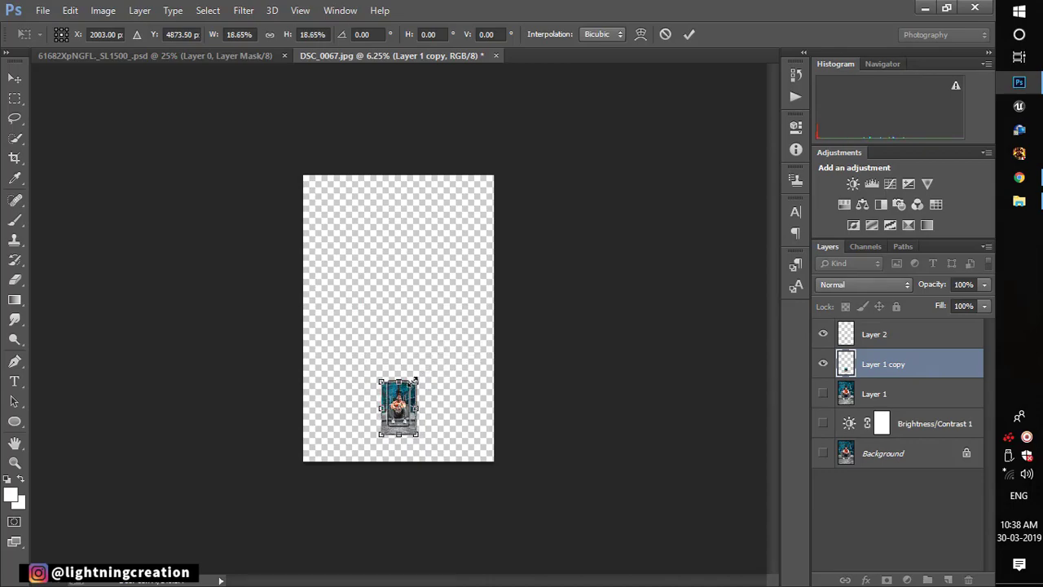
# Nudge the photo copy up and left toward the phone screen.
pyautogui.scroll(2, 447, 377)
pyautogui.scroll(2, 478, 174)
pyautogui.scroll(-3, 489, 133)
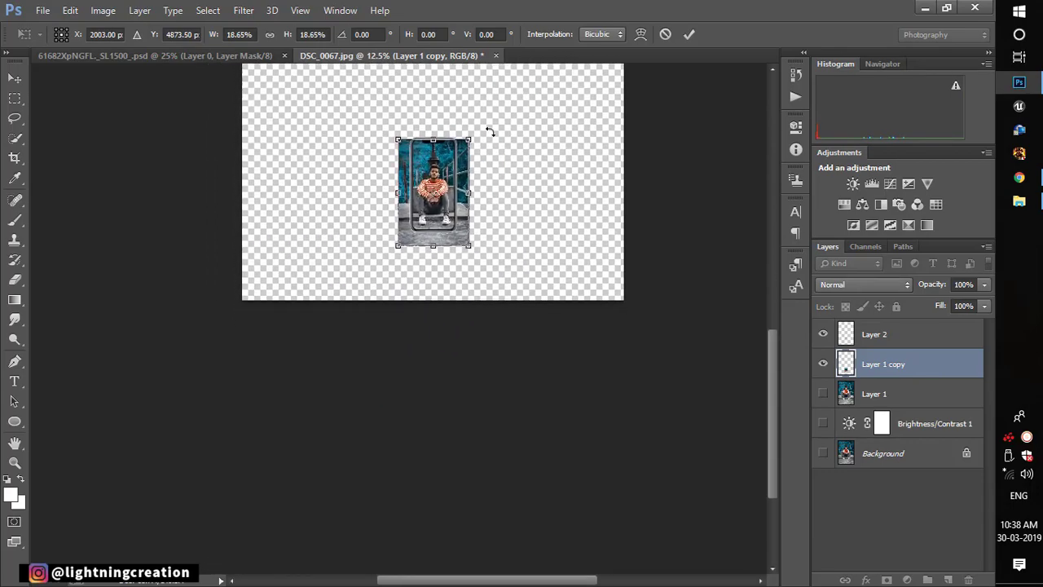
pyautogui.scroll(3, 557, 159)
pyautogui.scroll(-1, 557, 159)
pyautogui.scroll(2, 505, 400)
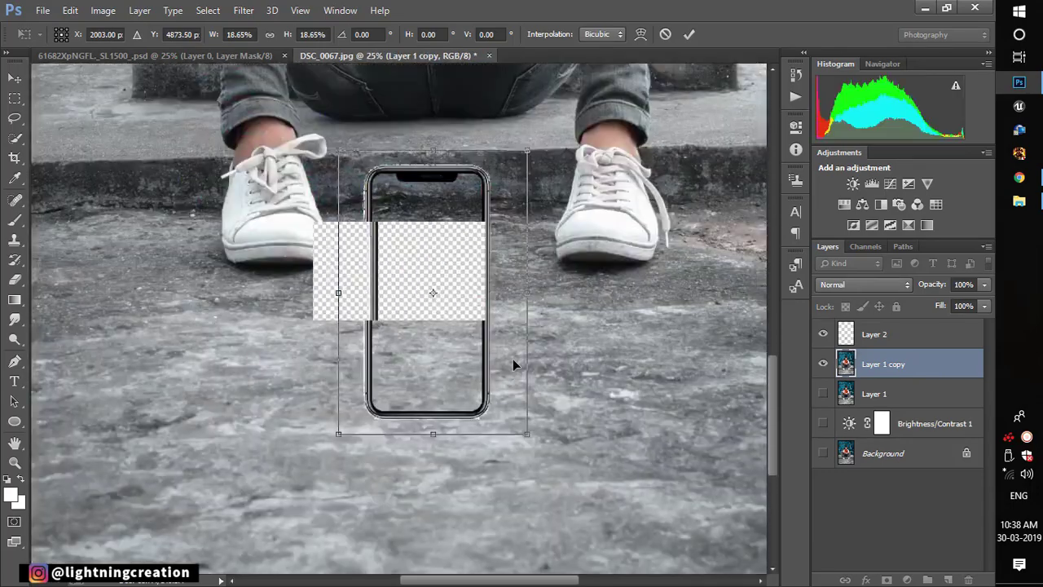
pyautogui.scroll(1, 513, 358)
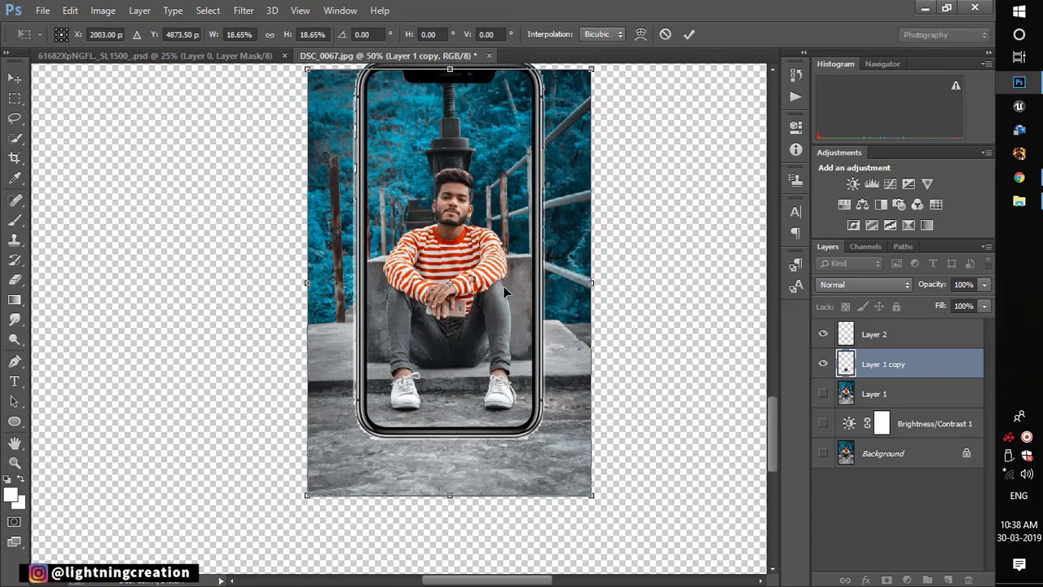
pyautogui.hotkey('shift', 'Up')
pyautogui.press('Left')
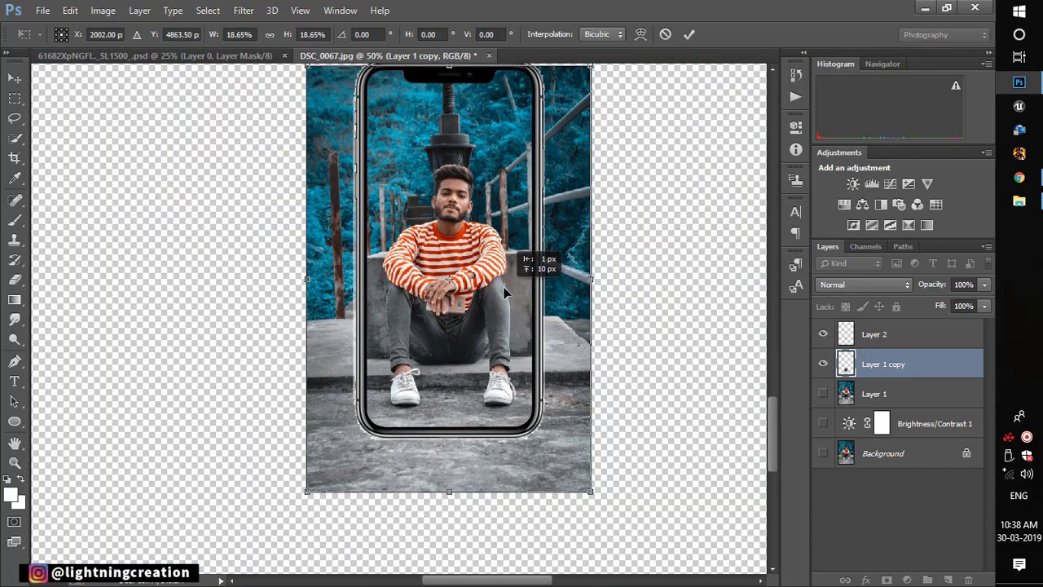
pyautogui.press('Up')
pyautogui.press('Up')
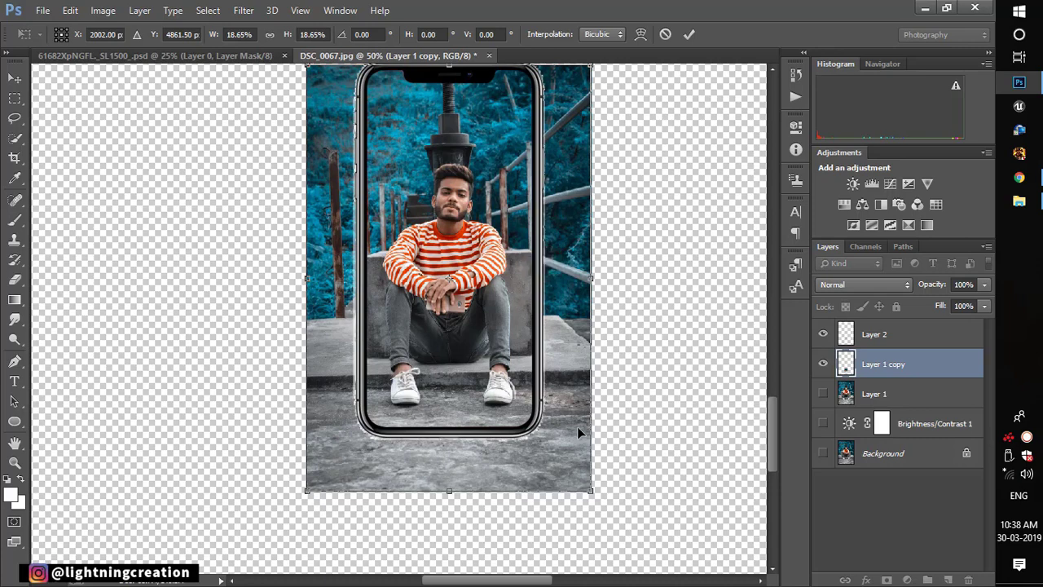
# Shrink the copy to about 16.4% inside the phone screen and commit the transform.
pyautogui.moveTo(589, 492); pyautogui.dragTo(575, 467)
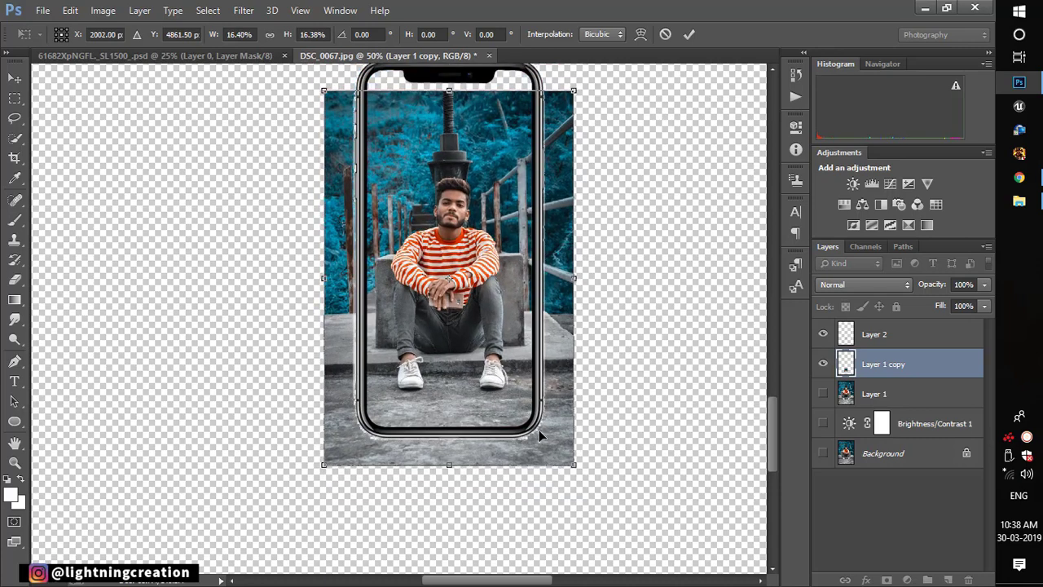
pyautogui.moveTo(539, 430); pyautogui.dragTo(542, 405)
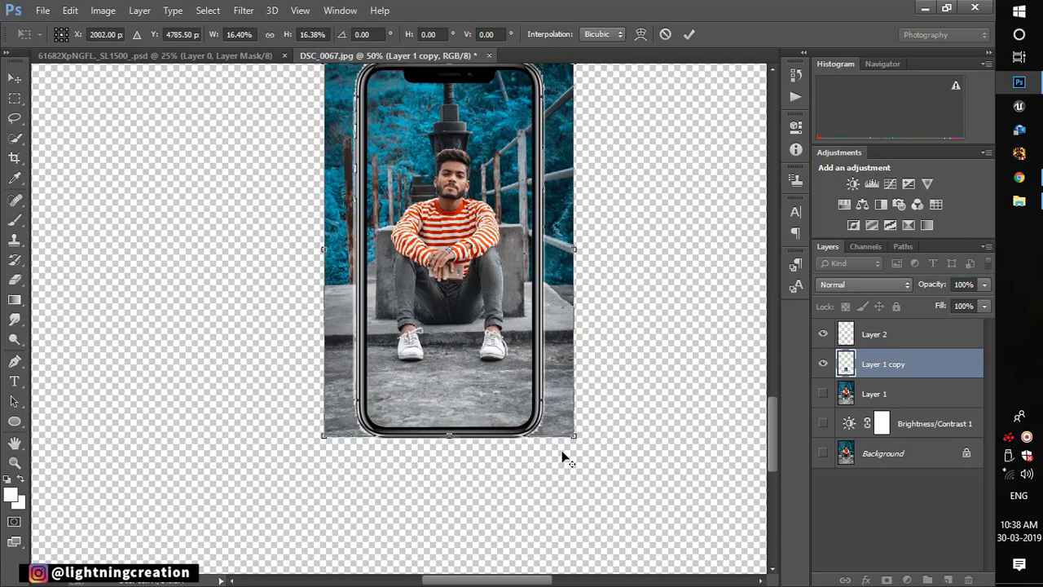
pyautogui.press('Down')
pyautogui.press('Down')
pyautogui.press('Down')
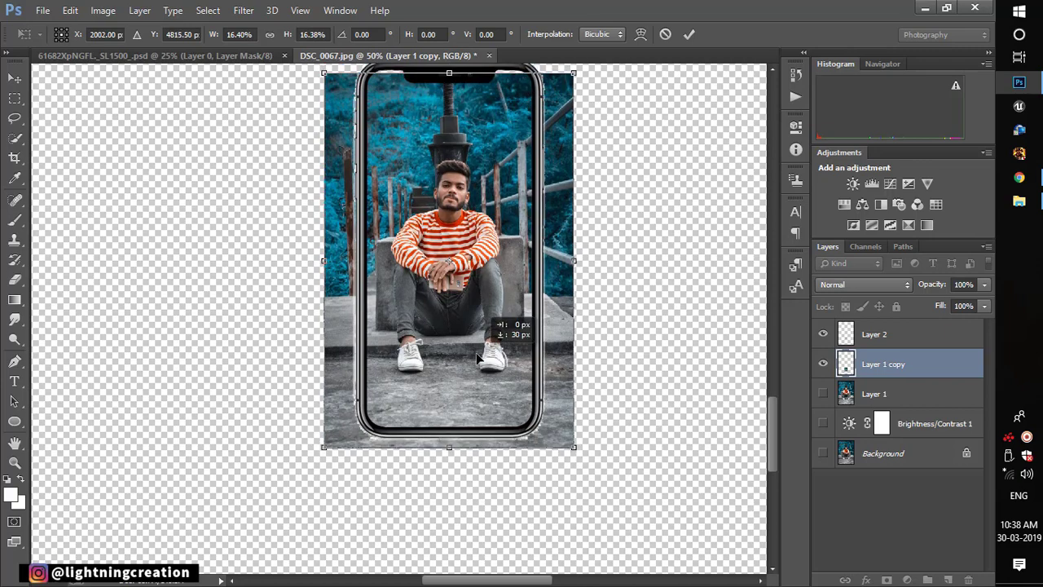
pyautogui.press('Down')
pyautogui.press('Down')
pyautogui.press('Down')
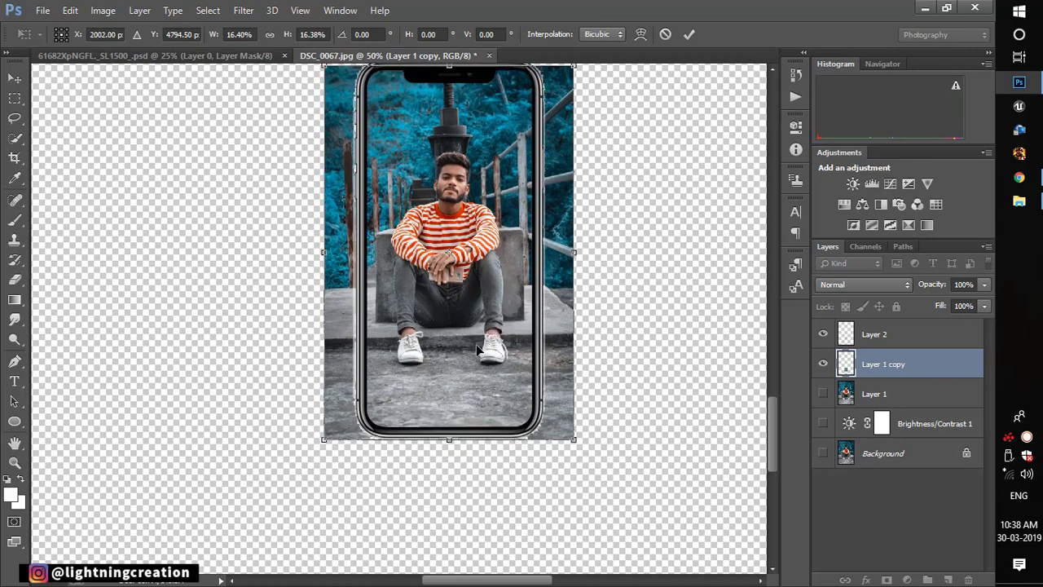
pyautogui.press('Return')
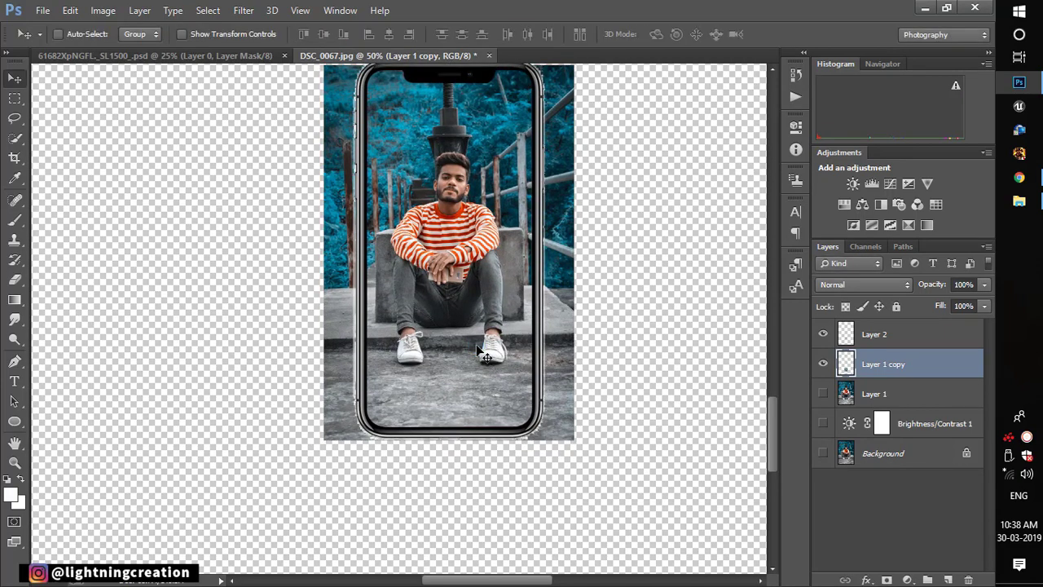
pyautogui.hotkey('ctrl', '+')
pyautogui.hotkey('ctrl', '+')
pyautogui.hotkey('ctrl', '-')
pyautogui.hotkey('ctrl', '-')
pyautogui.hotkey('ctrl', '-')
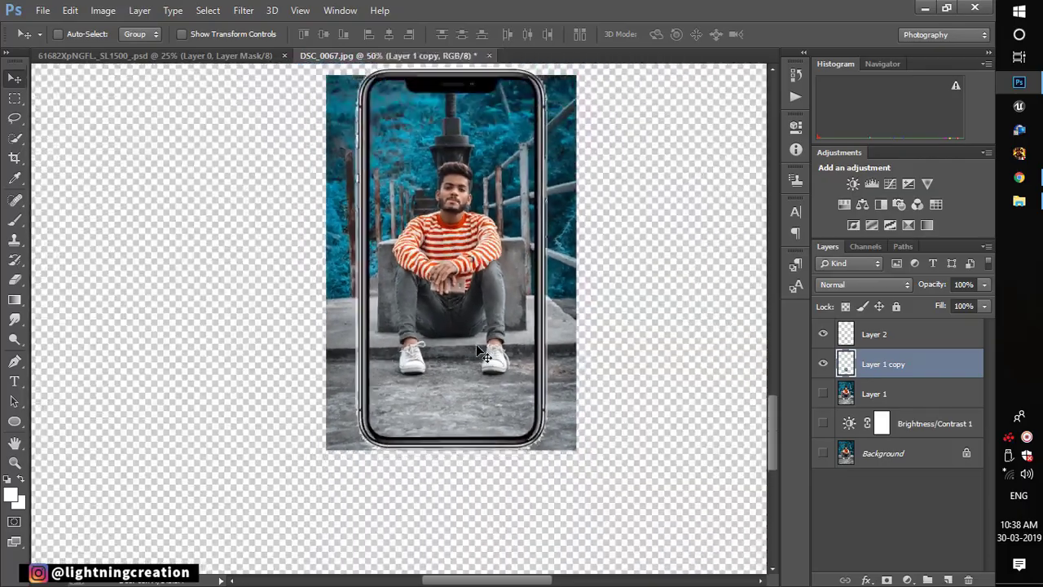
pyautogui.hotkey('ctrl', '-')
pyautogui.hotkey('ctrl', '+')
pyautogui.hotkey('ctrl', '+')
pyautogui.hotkey('ctrl', '-')
pyautogui.hotkey('ctrl', '-')
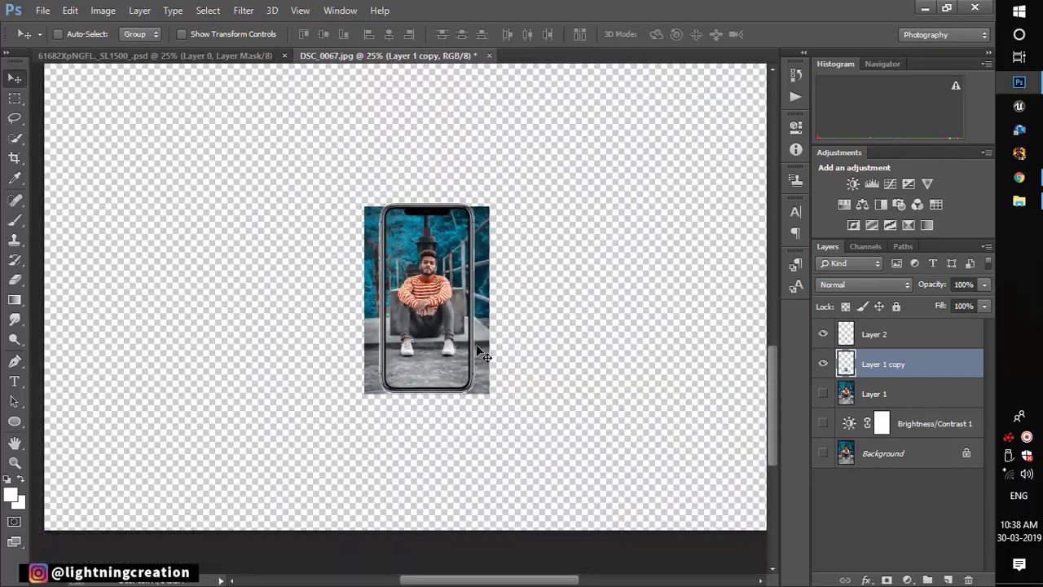
pyautogui.hotkey('ctrl', '+')
pyautogui.hotkey('ctrl', '+')
pyautogui.hotkey('ctrl', '+')
pyautogui.hotkey('ctrl', '+')
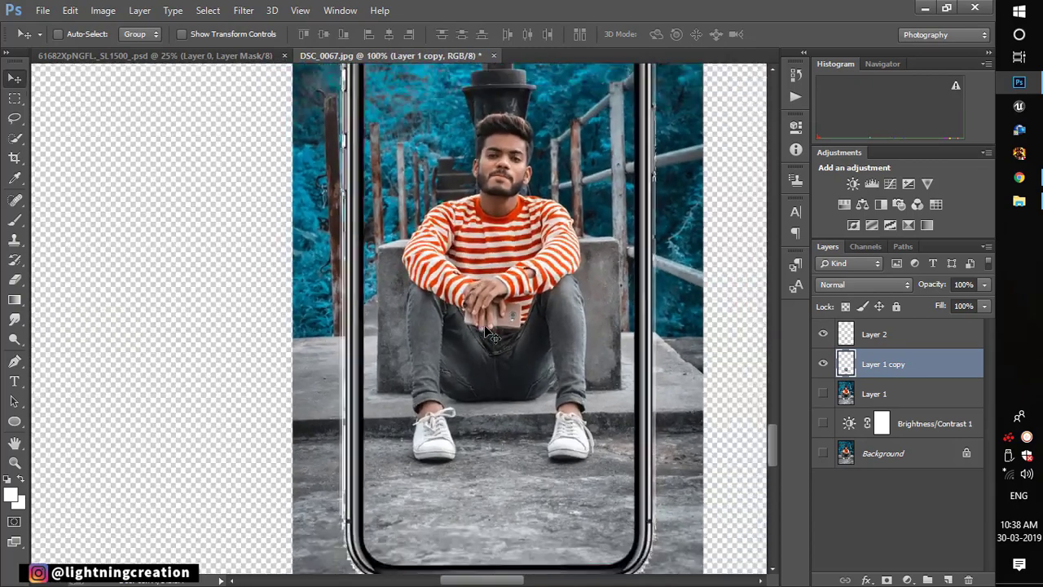
# Load the phone frame's outline as a selection and set up a 175 px Eraser.
pyautogui.hotkey('ctrl', '-')
pyautogui.hotkey('ctrl', '-')
pyautogui.hotkey('ctrl', '-')
pyautogui.hotkey('ctrl', '+')
pyautogui.hotkey('ctrl', '+')
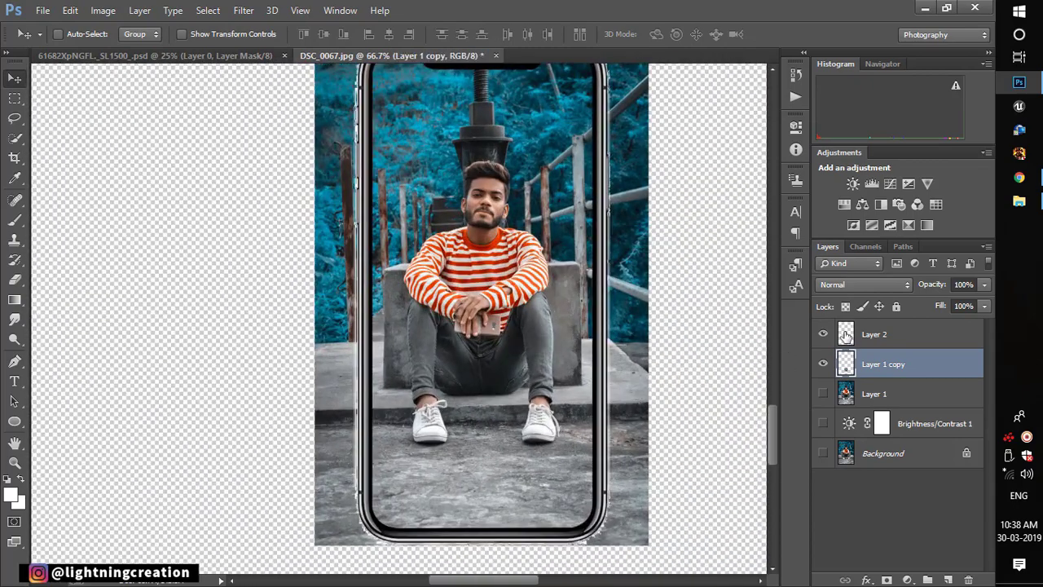
pyautogui.keyDown('ctrl'); pyautogui.click(844, 337); pyautogui.keyUp('ctrl')
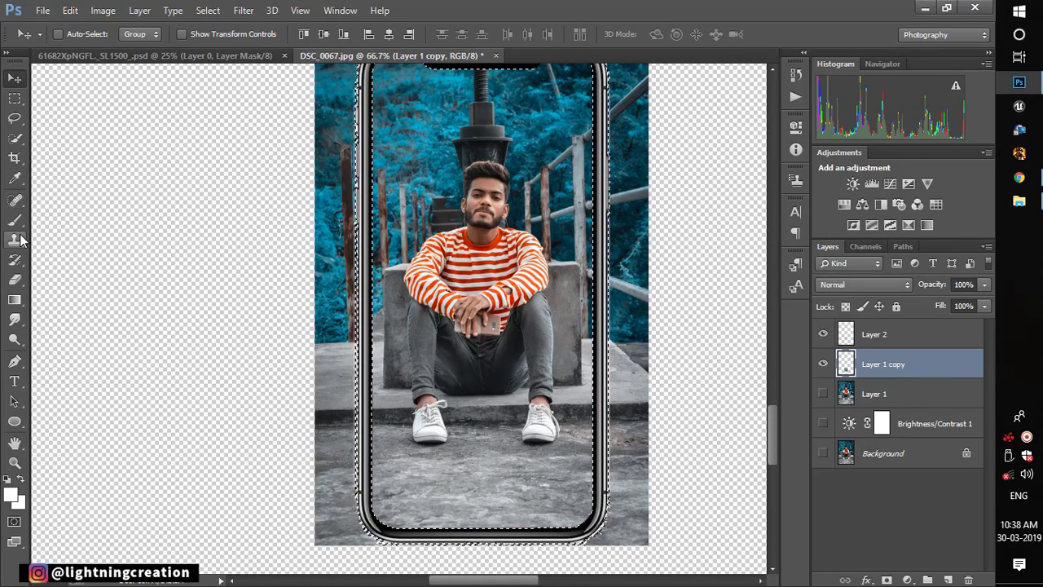
pyautogui.click(14, 281)
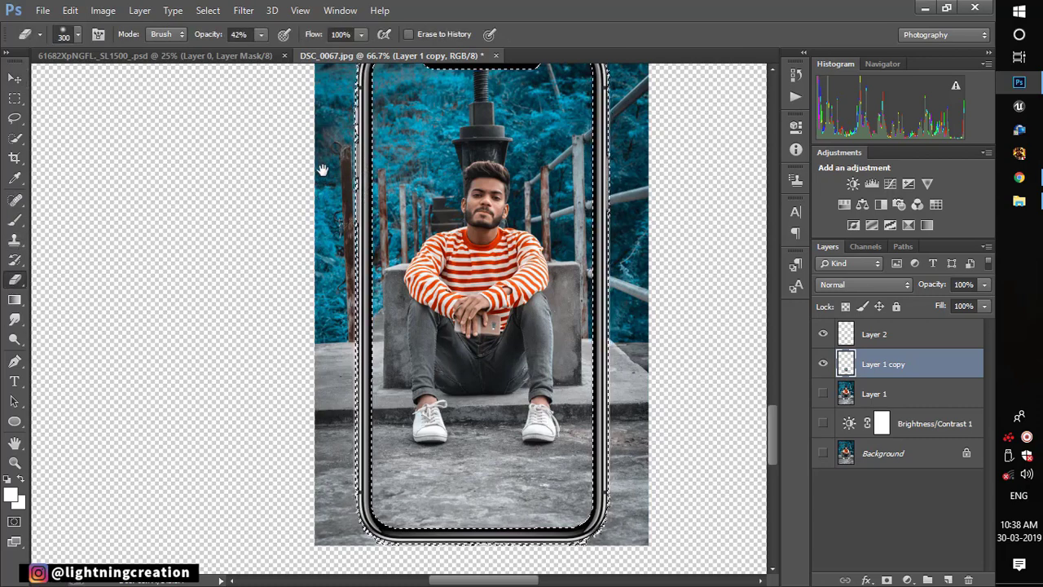
pyautogui.moveTo(321, 192); pyautogui.dragTo(302, 346)
pyautogui.press('[')
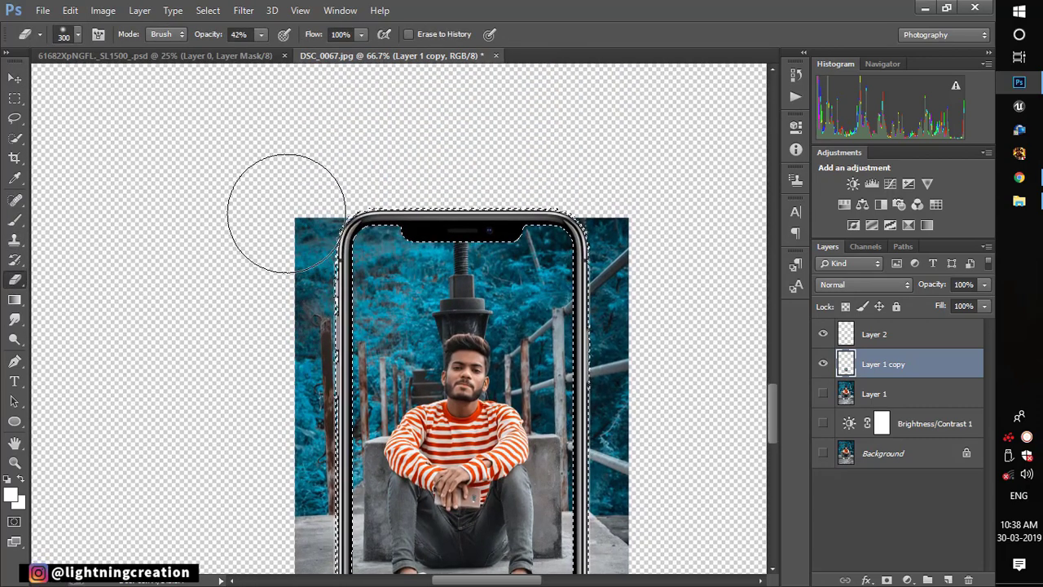
pyautogui.press('[')
pyautogui.press('[')
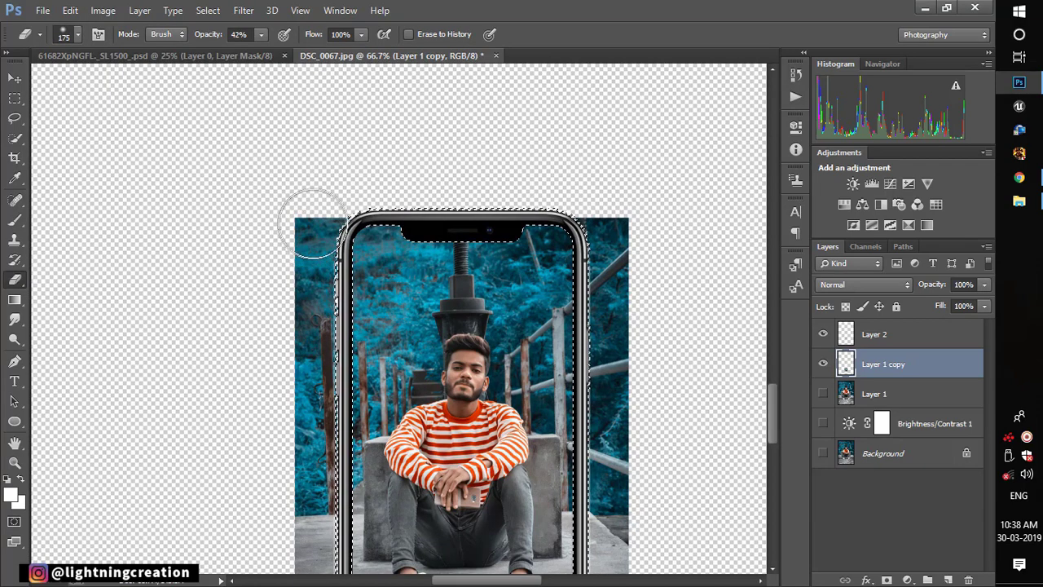
# Try erasing the left strip at 100% opacity, then undo the soft partial strokes.
pyautogui.click(356, 246)
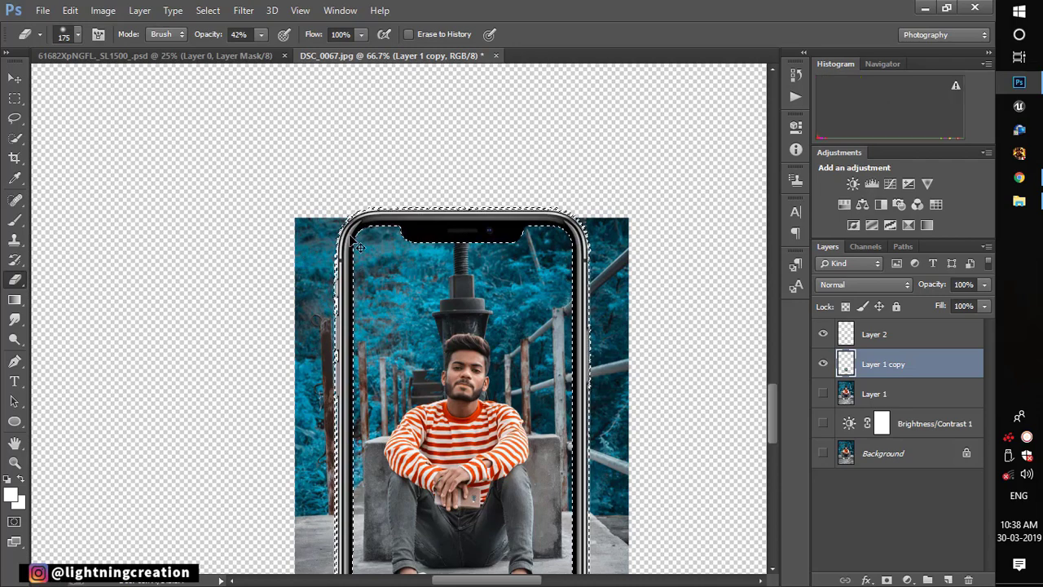
pyautogui.moveTo(350, 236)
pyautogui.mouseDown()
pyautogui.moveTo(302, 214)
pyautogui.moveTo(315, 204)
pyautogui.moveTo(294, 233)
pyautogui.moveTo(299, 210)
pyautogui.mouseUp()
pyautogui.click(261, 35)
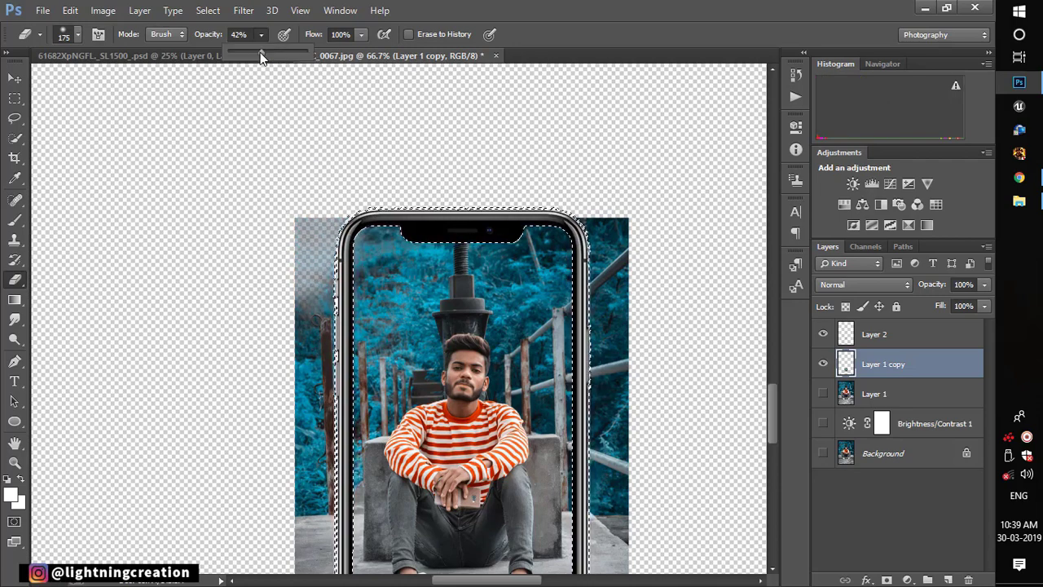
pyautogui.moveTo(261, 53); pyautogui.dragTo(307, 52)
pyautogui.moveTo(319, 221)
pyautogui.mouseDown()
pyautogui.moveTo(305, 275)
pyautogui.moveTo(303, 247)
pyautogui.mouseUp()
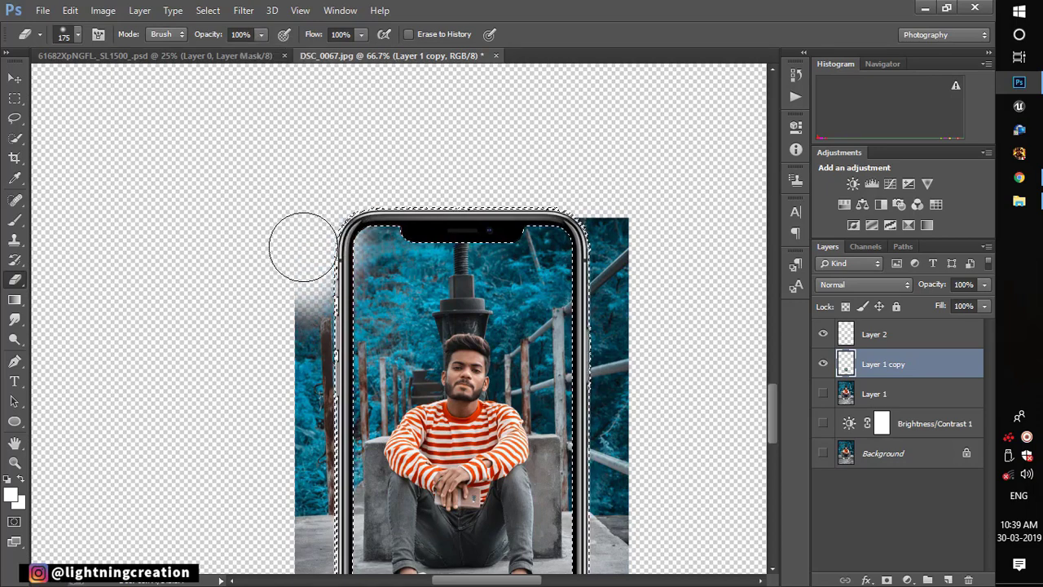
pyautogui.hotkey('ctrl', 'alt', 'z')
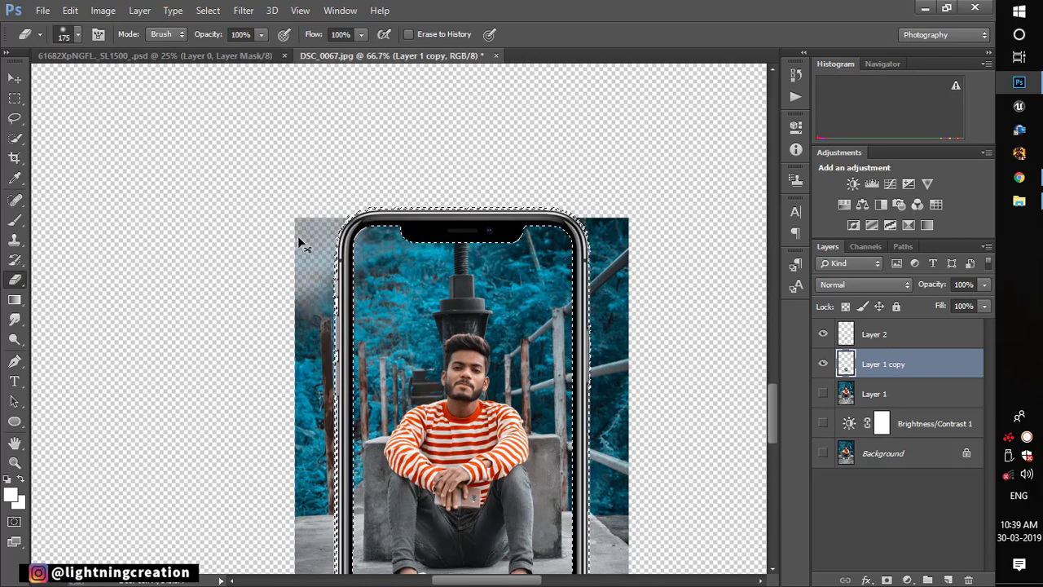
pyautogui.hotkey('ctrl', 'alt', 'z')
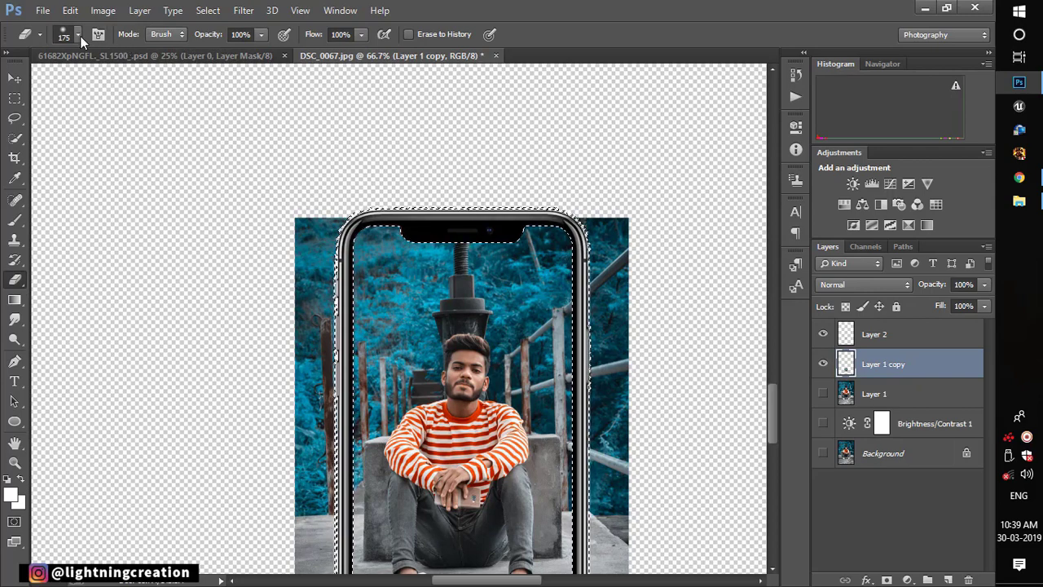
# Switch to a hard round eraser tip and erase the photo strip left of the phone.
pyautogui.click(77, 34)
pyautogui.click(105, 153)
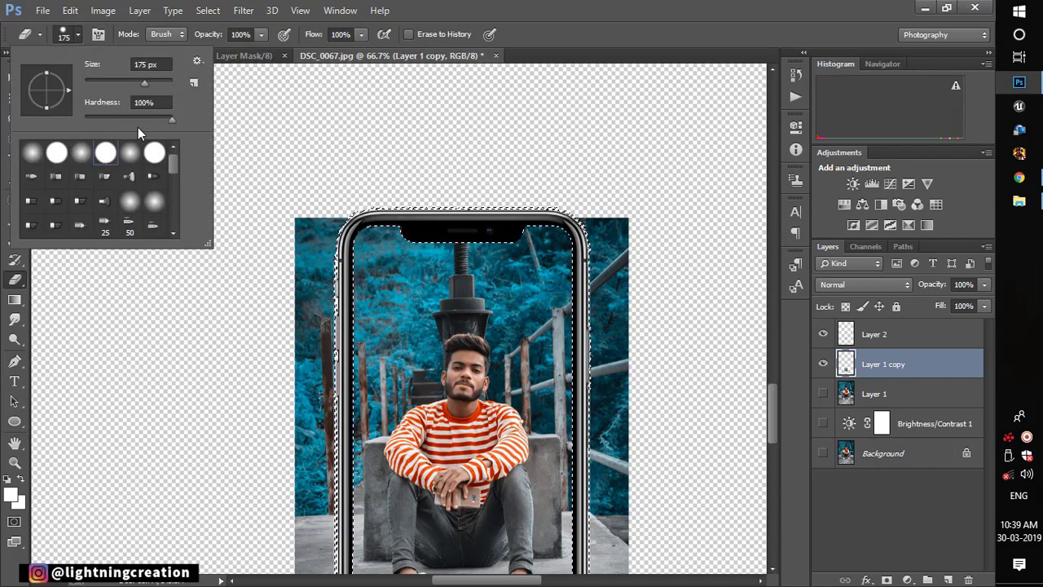
pyautogui.click(148, 117)
pyautogui.press('Return')
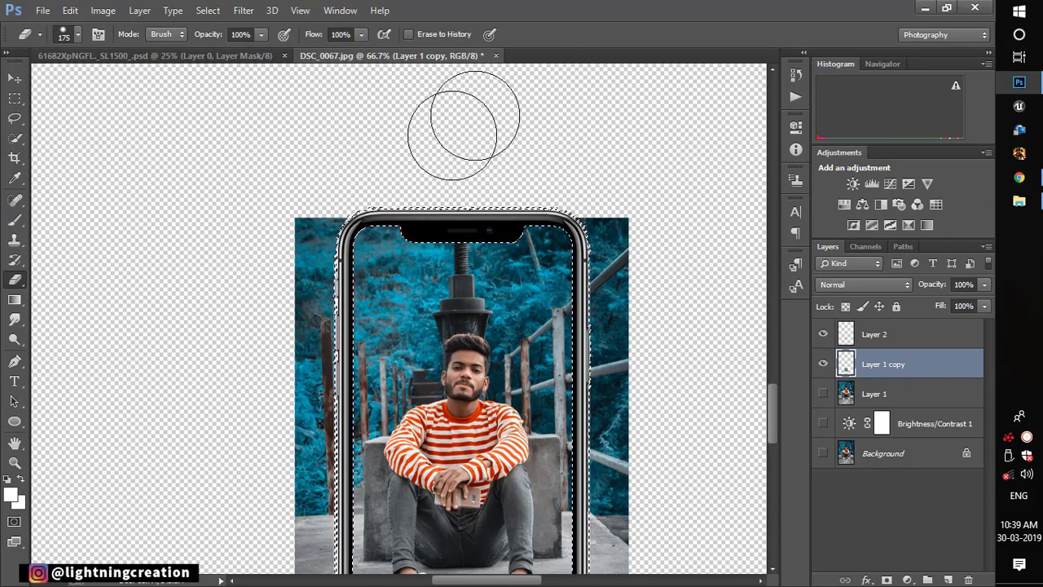
pyautogui.press('[')
pyautogui.press('[')
pyautogui.press('[')
pyautogui.press('[')
pyautogui.press('[')
pyautogui.moveTo(321, 215)
pyautogui.mouseDown()
pyautogui.moveTo(307, 282)
pyautogui.moveTo(311, 540)
pyautogui.mouseUp()
# Erase the photo strip right of the phone and clear the selection.
pyautogui.scroll(-2, 310, 326)
pyautogui.scroll(-1, 310, 279)
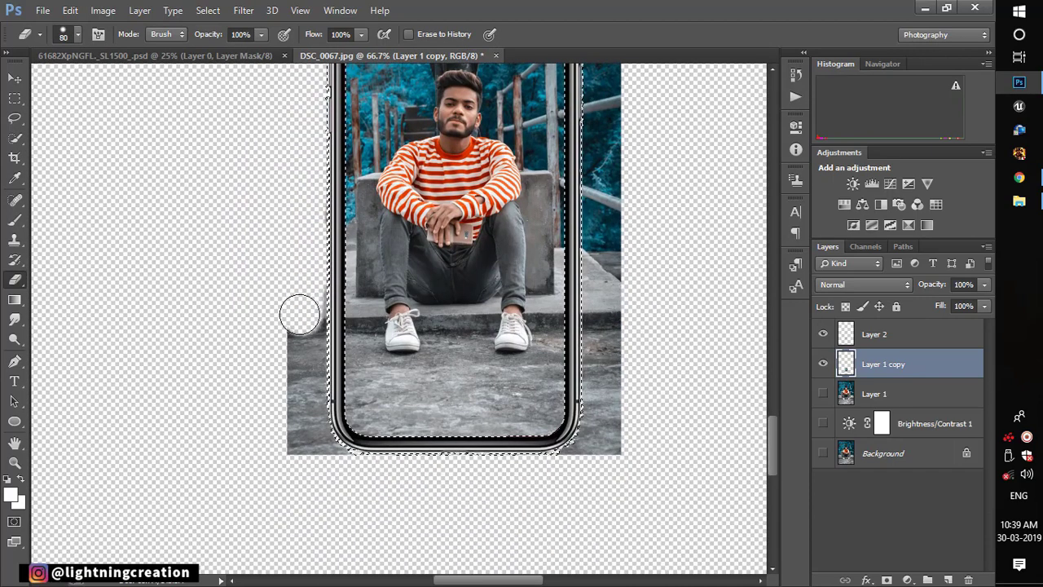
pyautogui.moveTo(296, 310); pyautogui.dragTo(323, 452)
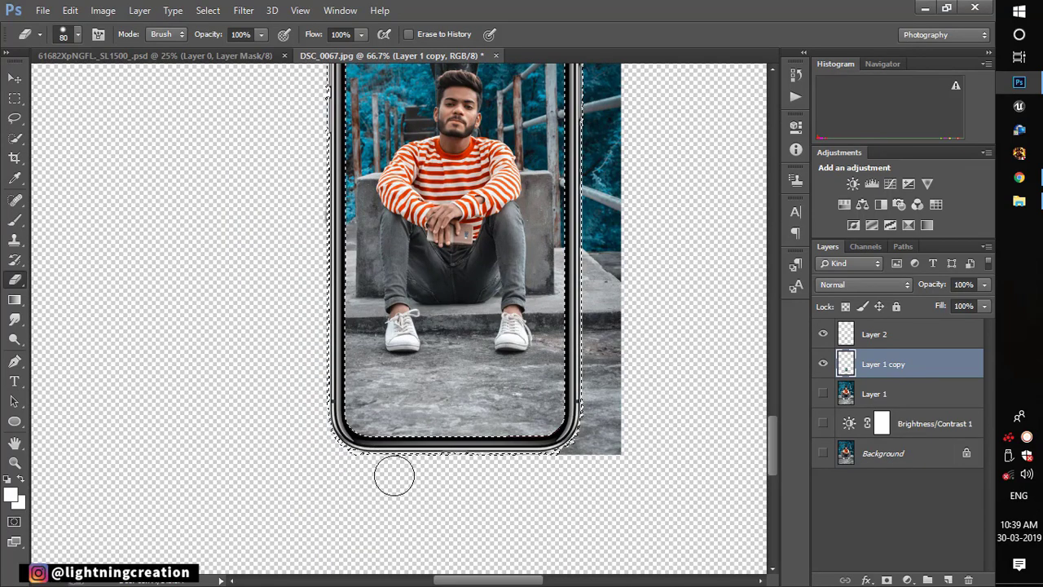
pyautogui.moveTo(578, 467)
pyautogui.mouseDown()
pyautogui.moveTo(591, 432)
pyautogui.moveTo(600, 454)
pyautogui.moveTo(600, 252)
pyautogui.moveTo(551, 326)
pyautogui.mouseUp()
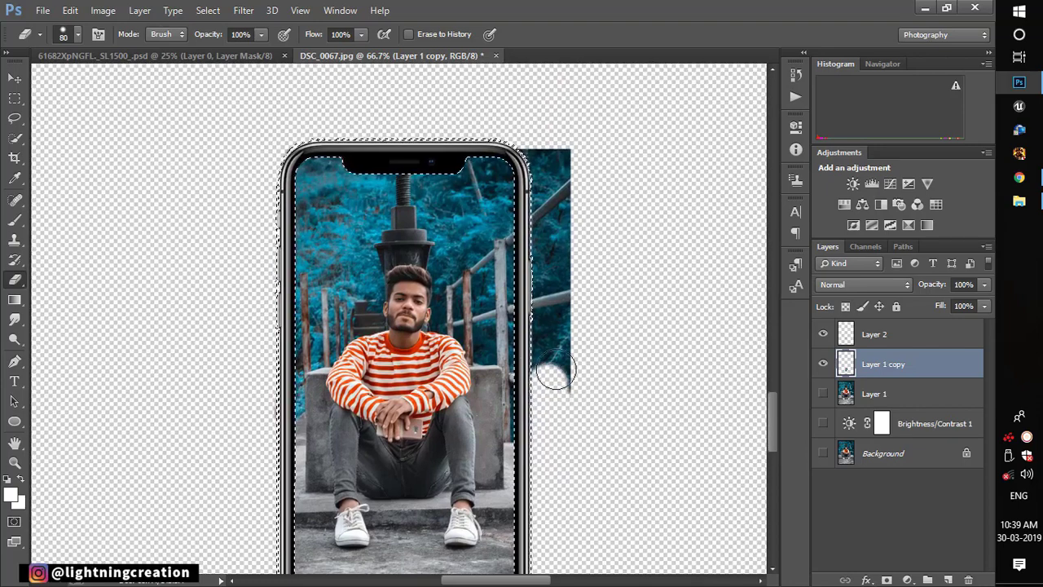
pyautogui.moveTo(550, 363); pyautogui.dragTo(544, 168)
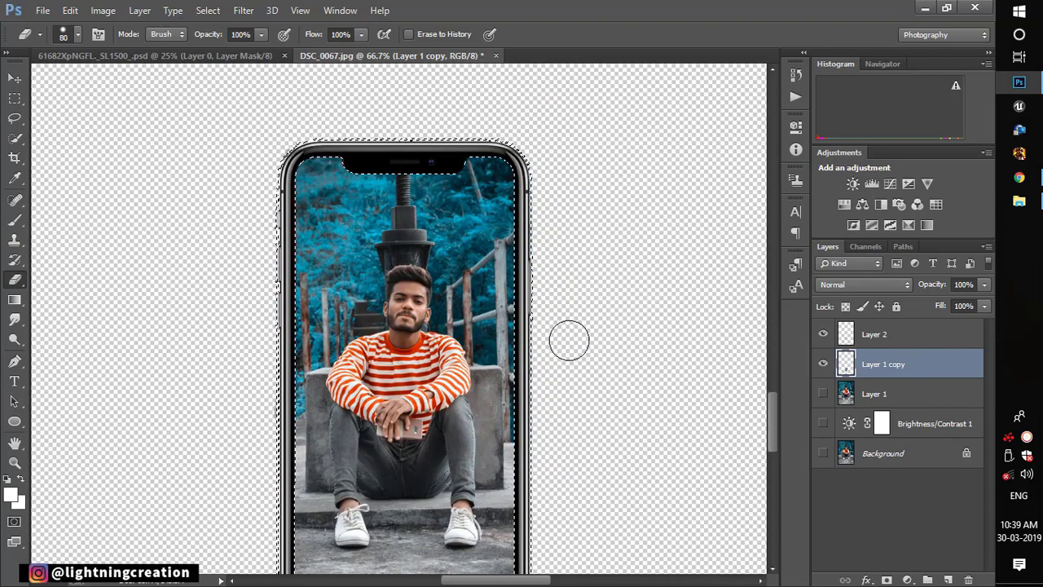
pyautogui.hotkey('ctrl', 'd')
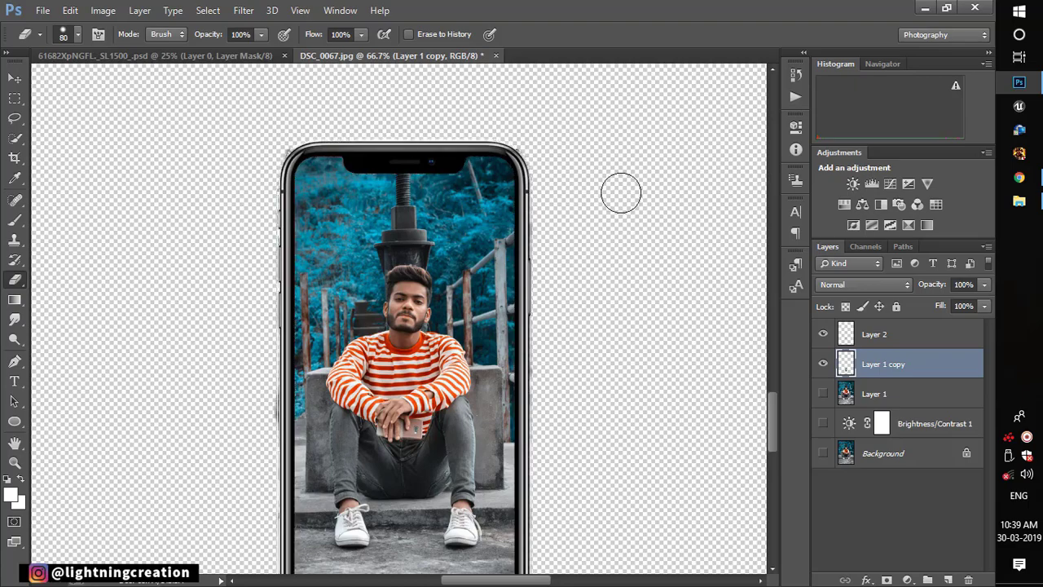
pyautogui.hotkey('ctrl', '-')
pyautogui.hotkey('ctrl', '-')
pyautogui.hotkey('ctrl', '-')
pyautogui.hotkey('ctrl', '-')
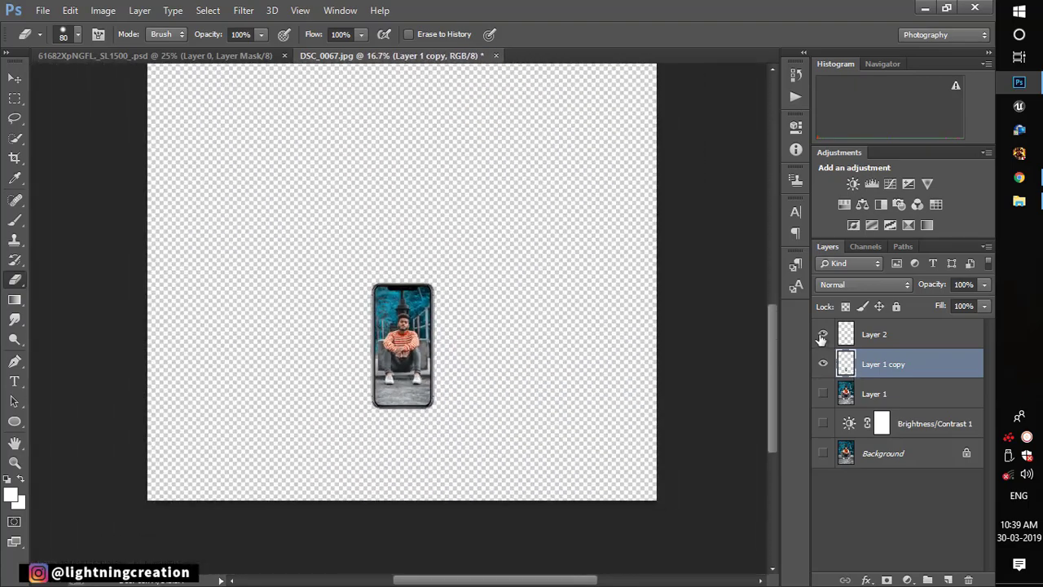
# Show Layer 1 behind the phone and merge Layer 2 with Layer 1 copy.
pyautogui.click(823, 394)
pyautogui.hotkey('ctrl', '-')
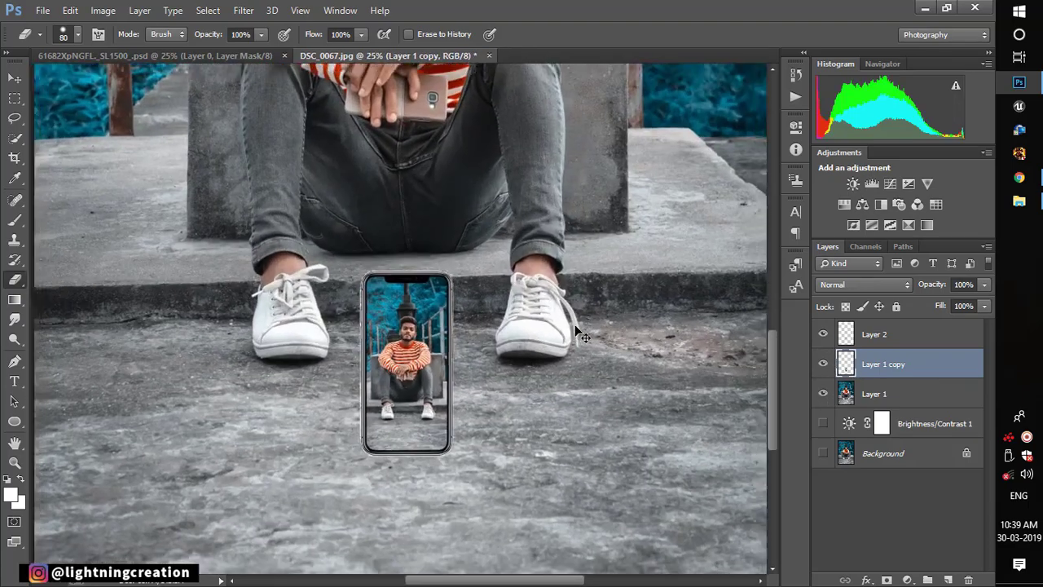
pyautogui.hotkey('ctrl', '-')
pyautogui.hotkey('ctrl', '+')
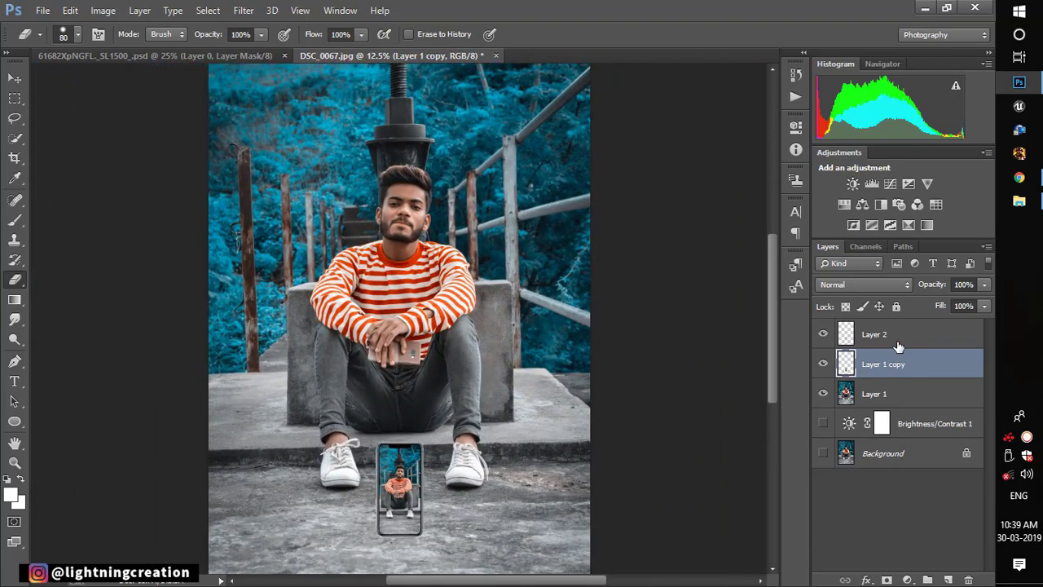
pyautogui.keyDown('ctrl'); pyautogui.click(897, 346); pyautogui.keyUp('ctrl')
pyautogui.press('Delete')
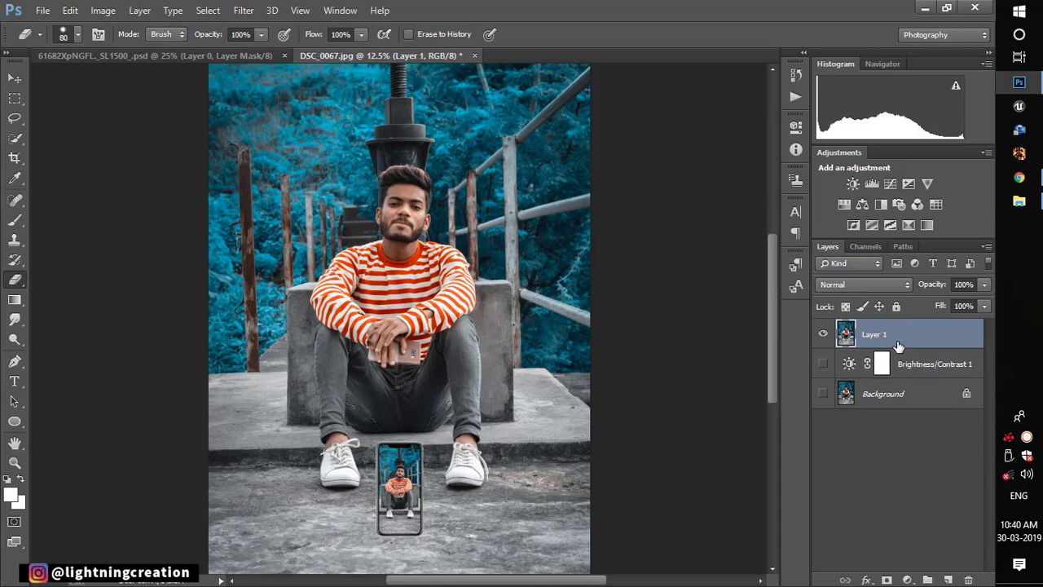
# Nudge the merged phone mockup slightly up on the ground between the shoes.
pyautogui.hotkey('ctrl', 'shift', 'alt', 'n')
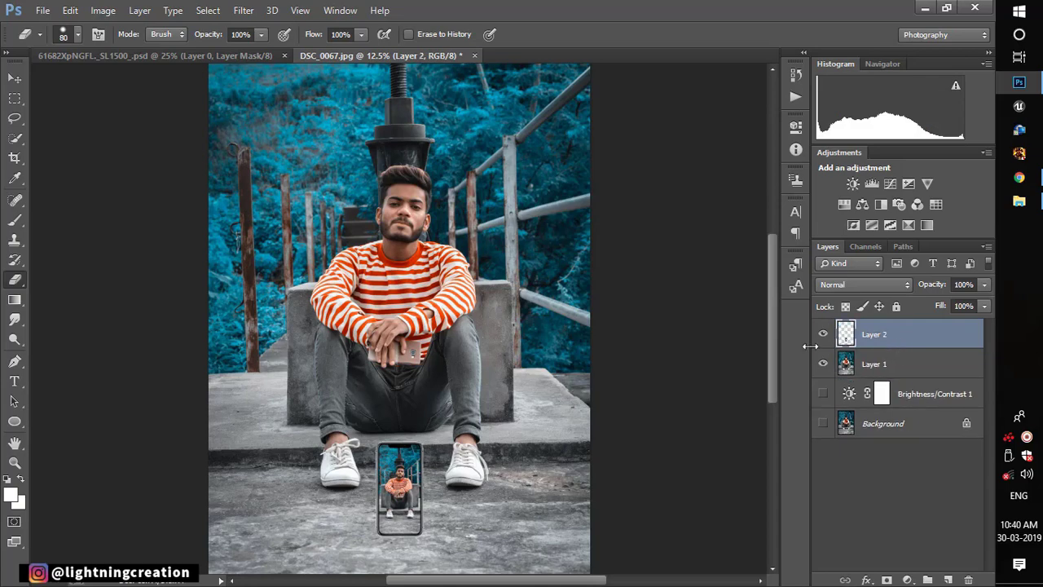
pyautogui.scroll(1, 423, 502)
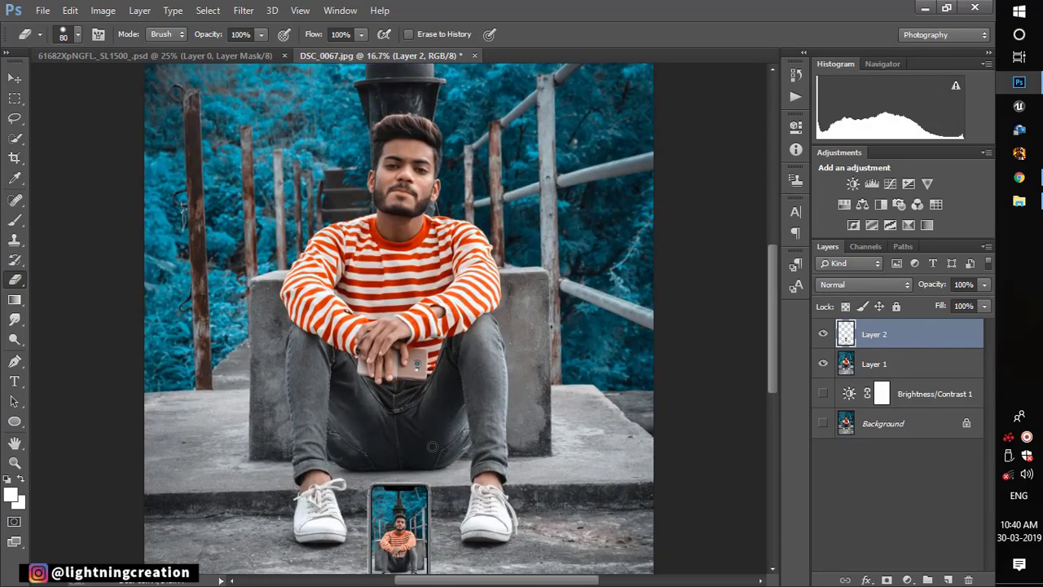
pyautogui.scroll(1, 423, 503)
pyautogui.scroll(1, 423, 503)
pyautogui.scroll(1, 423, 503)
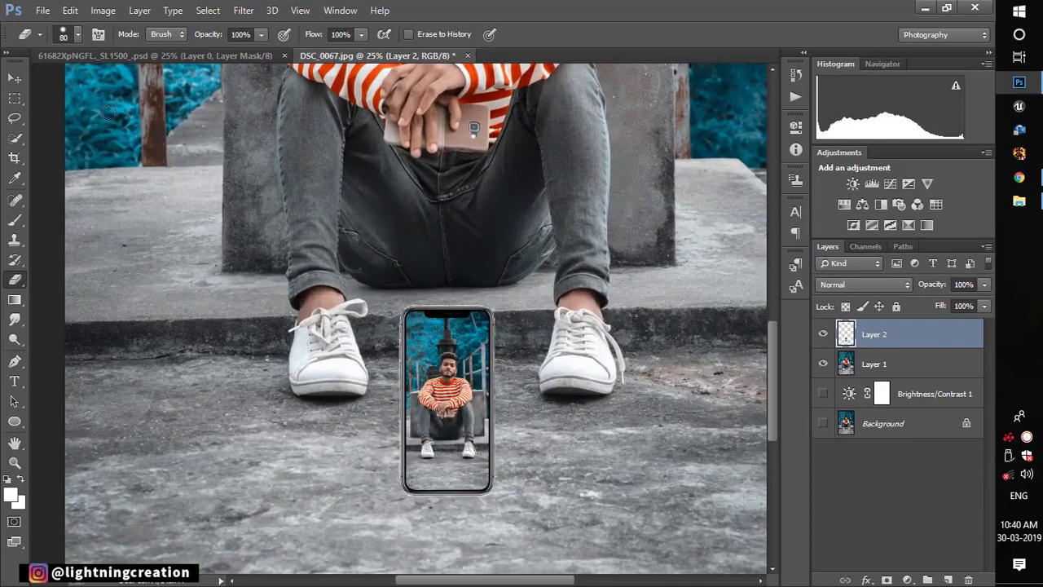
pyautogui.click(14, 79)
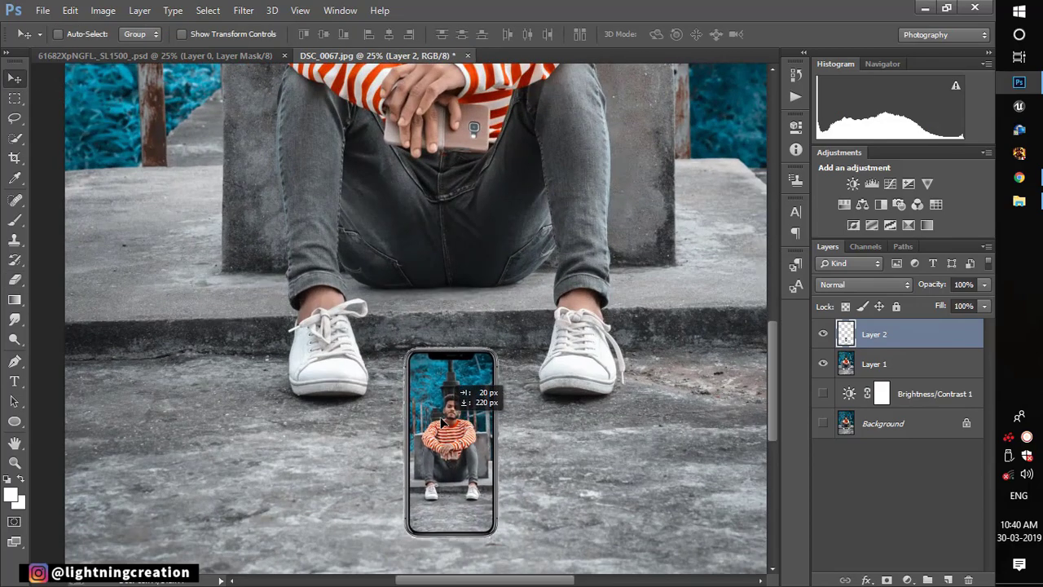
pyautogui.scroll(-1, 438, 392)
pyautogui.scroll(-1, 440, 401)
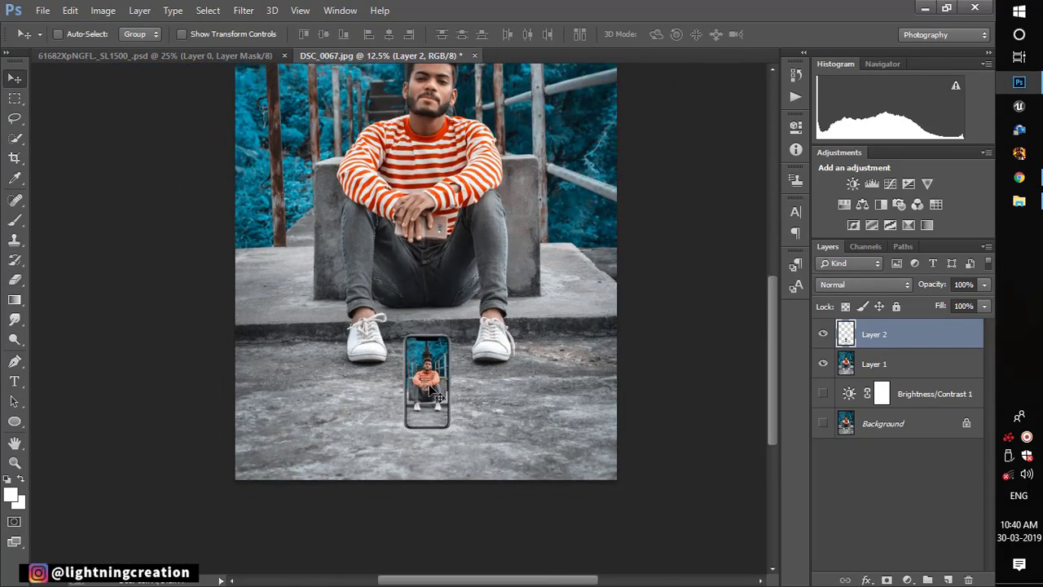
pyautogui.moveTo(432, 391); pyautogui.dragTo(431, 380)
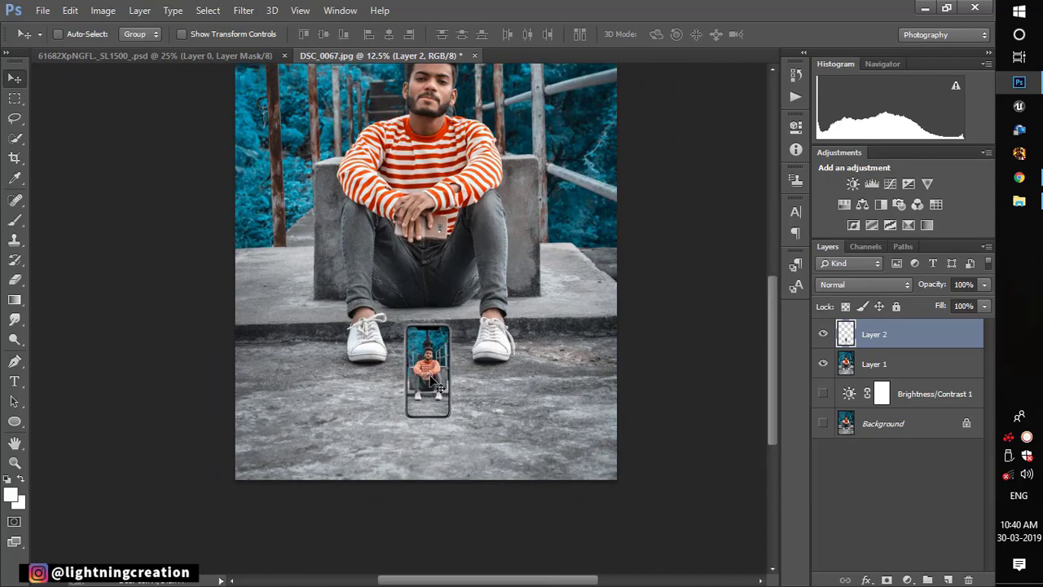
pyautogui.scroll(1, 431, 376)
pyautogui.scroll(1, 430, 376)
pyautogui.scroll(1, 430, 376)
pyautogui.scroll(1, 429, 375)
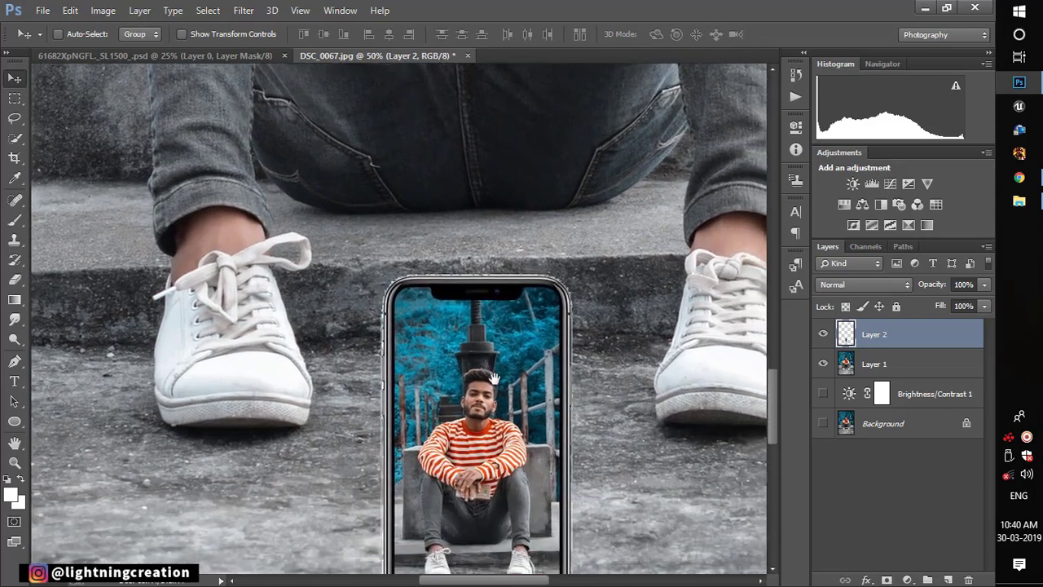
pyautogui.moveTo(548, 487); pyautogui.dragTo(409, 178)
pyautogui.scroll(-1, 457, 309)
pyautogui.scroll(-1, 461, 322)
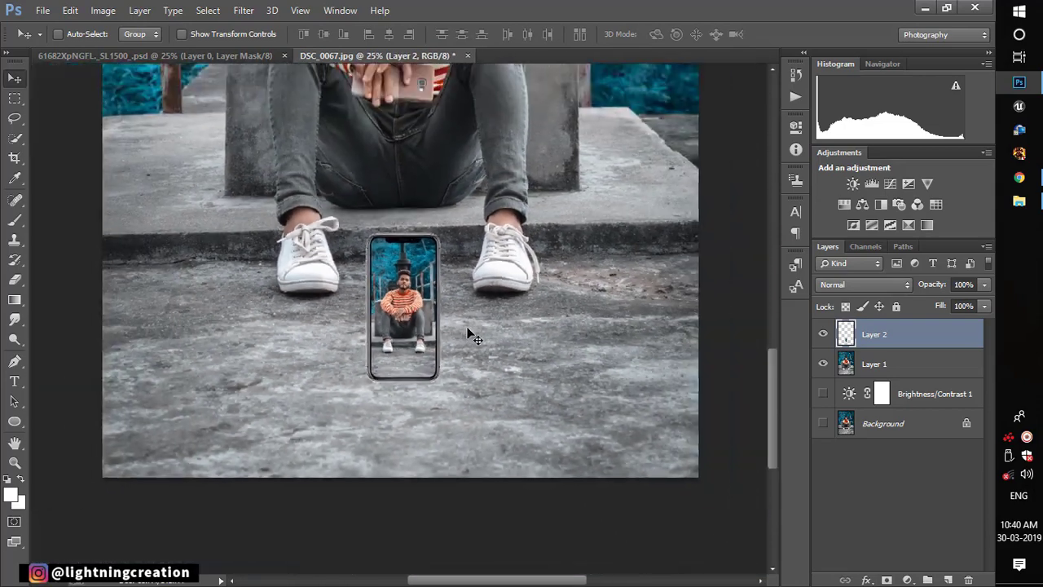
pyautogui.scroll(-1, 467, 333)
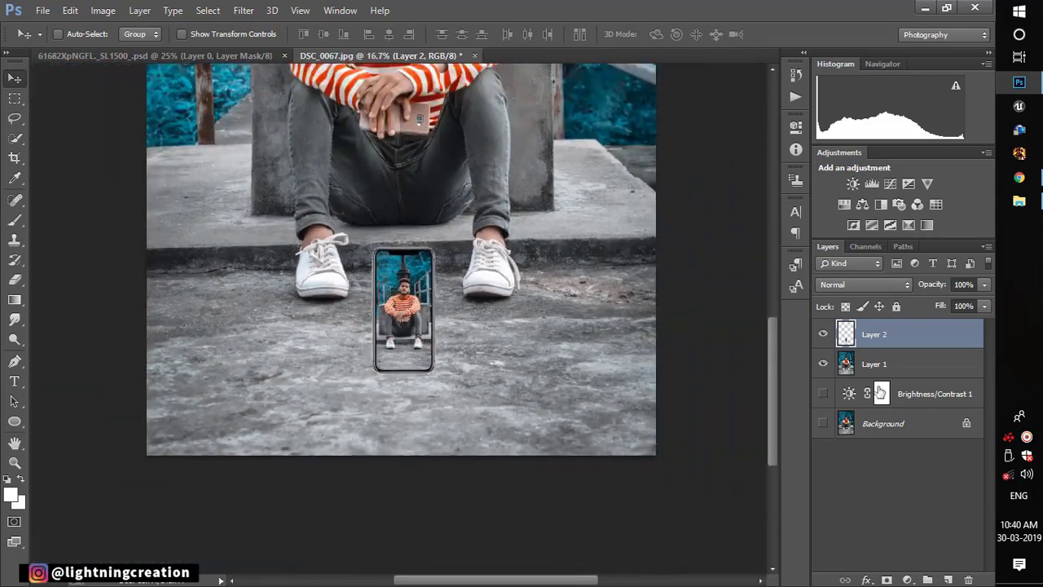
# Add a new layer below Layer 2 and paint a black shadow with a 250 px soft brush.
pyautogui.click(947, 579)
pyautogui.moveTo(911, 340); pyautogui.dragTo(931, 369)
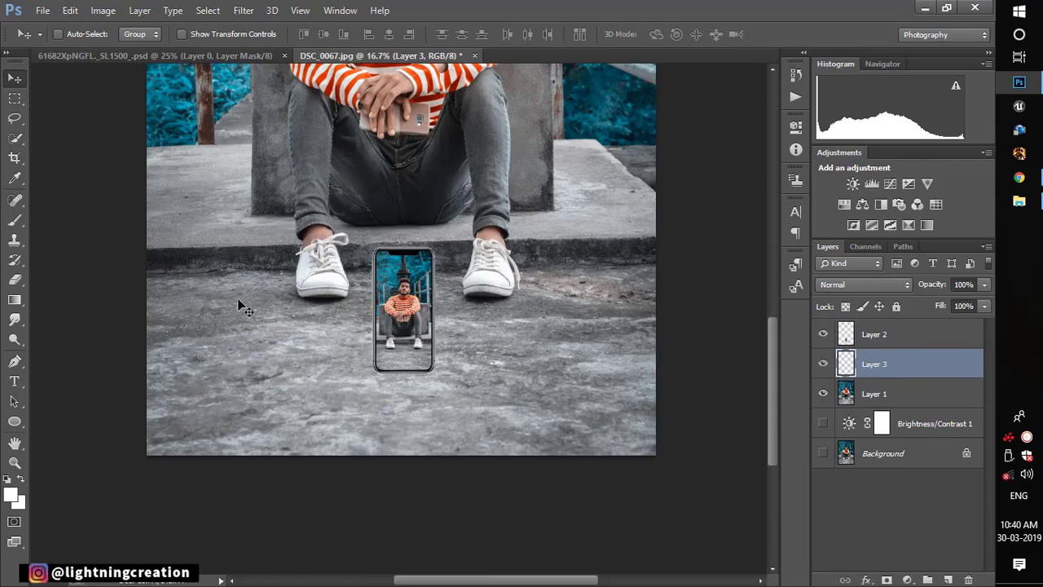
pyautogui.click(16, 222)
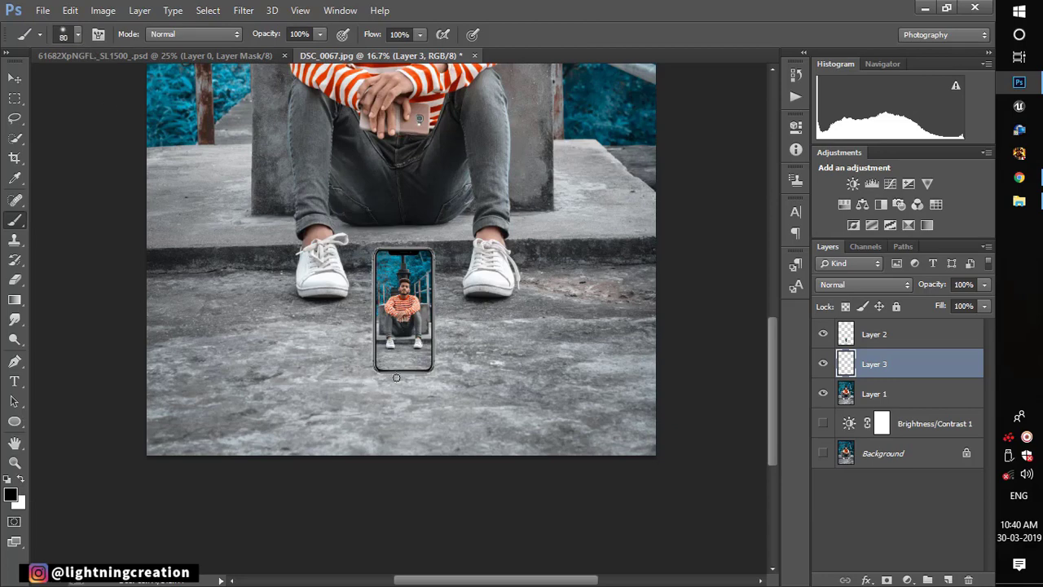
pyautogui.press(']')
pyautogui.press(']')
pyautogui.press(']')
pyautogui.click(402, 370)
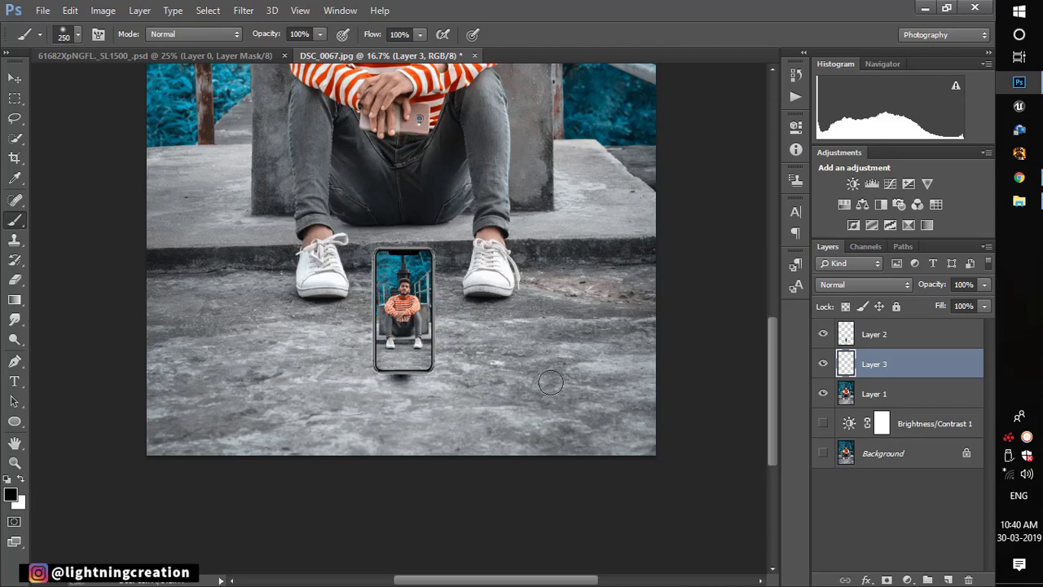
# Stretch the shadow wider and taller beneath the phone and apply the transform.
pyautogui.hotkey('ctrl', 't')
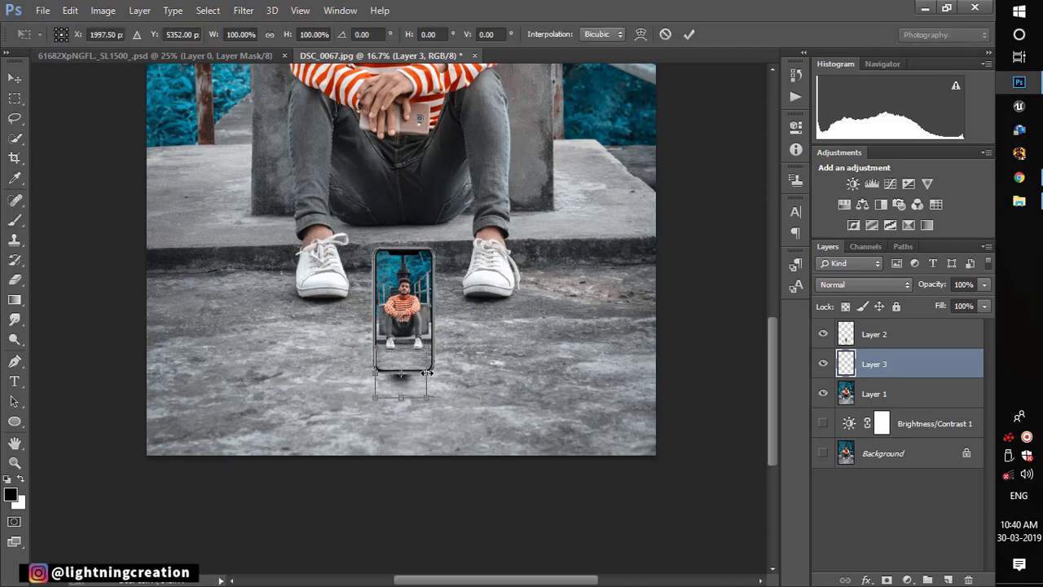
pyautogui.moveTo(427, 372); pyautogui.dragTo(481, 372)
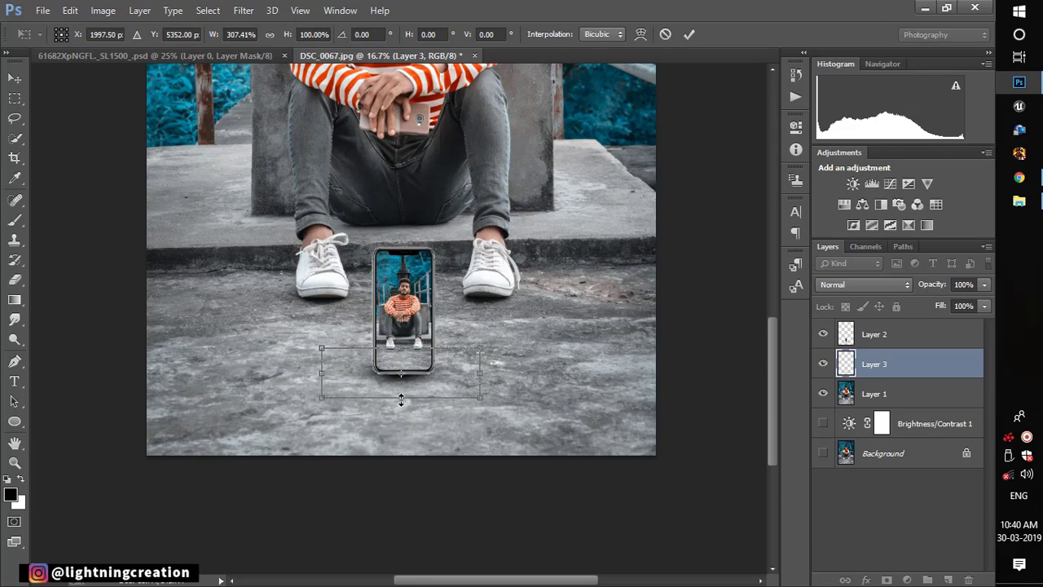
pyautogui.moveTo(401, 400); pyautogui.dragTo(410, 401)
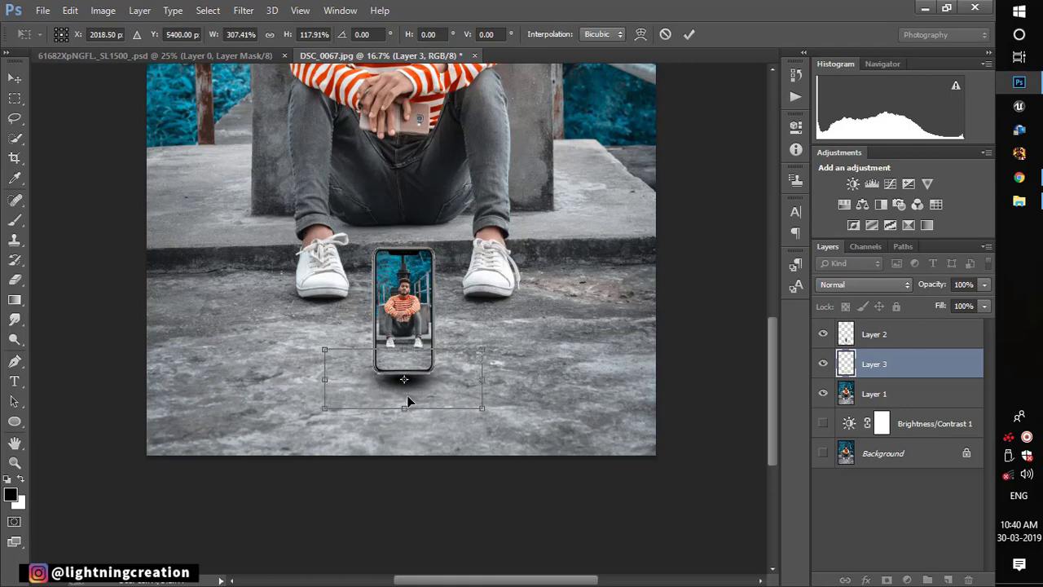
pyautogui.hotkey('shift', 'Up')
pyautogui.hotkey('shift', 'Up')
pyautogui.hotkey('shift', 'Up')
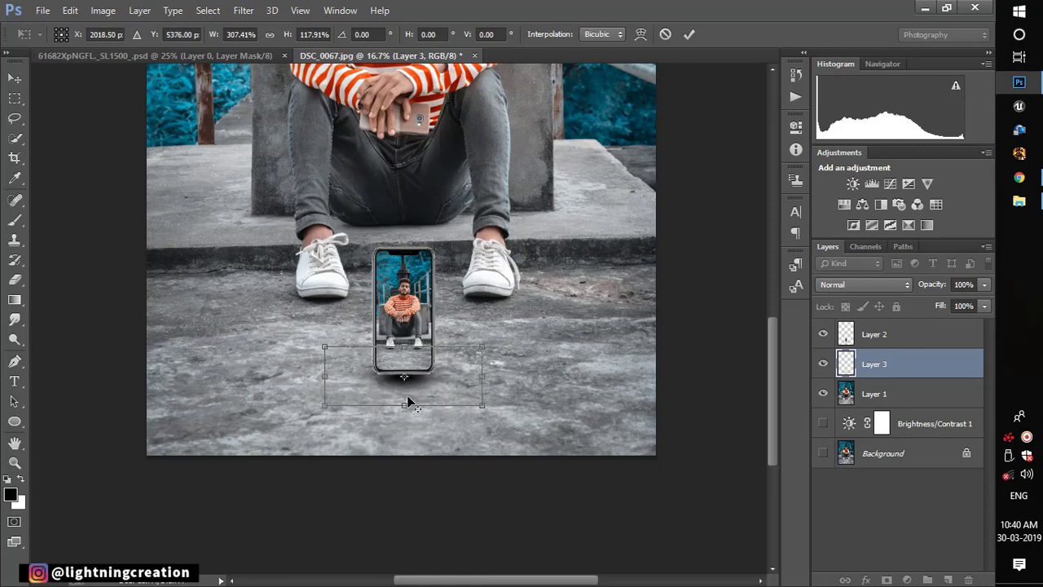
pyautogui.moveTo(483, 374); pyautogui.dragTo(497, 375)
pyautogui.press('Return')
pyautogui.press('b')
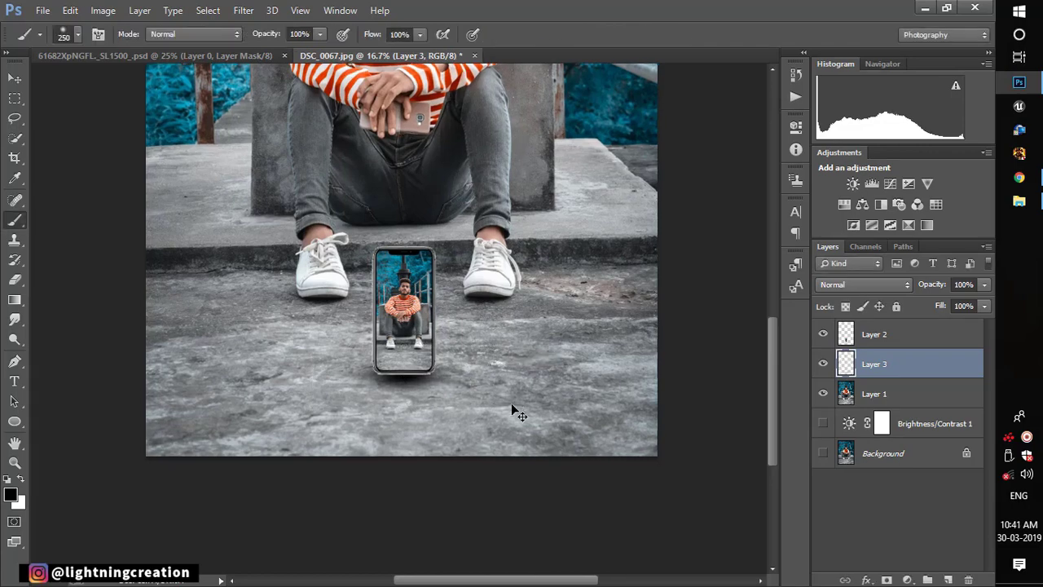
# Zoom in and out to inspect the shadow under the phone and the whole image.
pyautogui.hotkey('ctrl', '+')
pyautogui.hotkey('ctrl', '+')
pyautogui.hotkey('ctrl', '+')
pyautogui.hotkey('ctrl', '+')
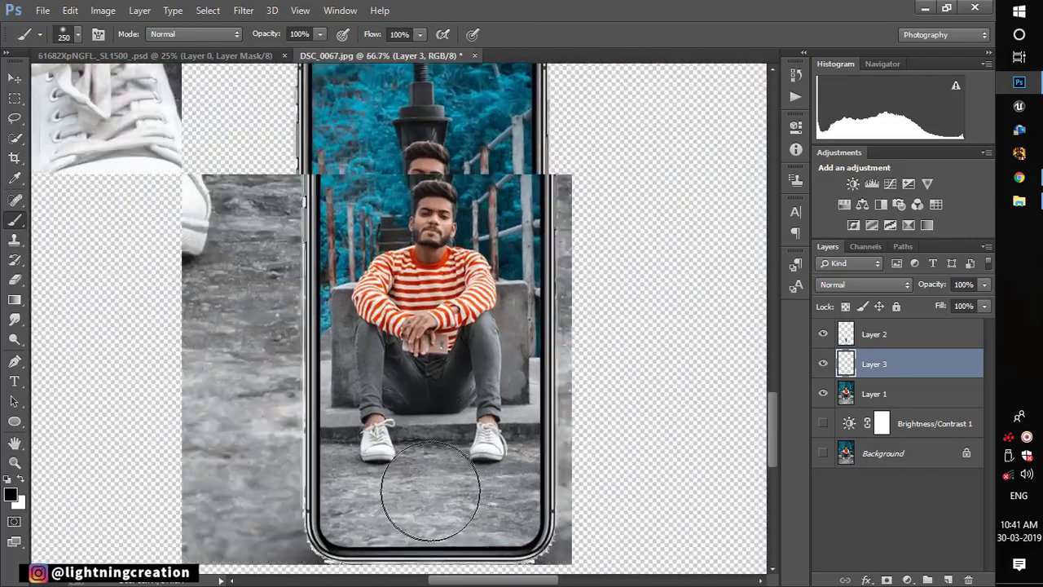
pyautogui.scroll(-3, 430, 408)
pyautogui.scroll(-2, 440, 326)
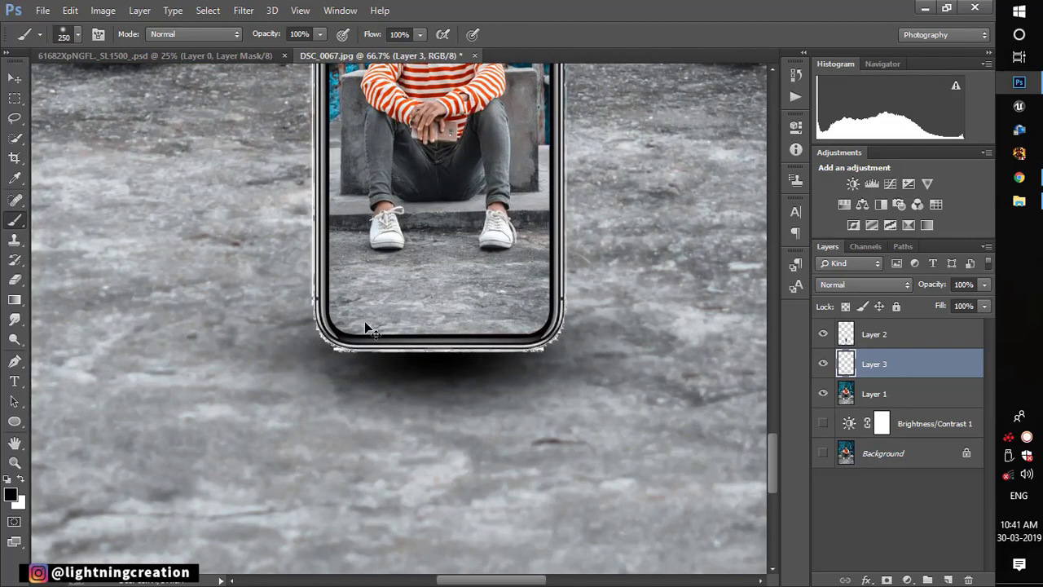
pyautogui.hotkey('ctrl', '-')
pyautogui.hotkey('ctrl', '-')
pyautogui.hotkey('ctrl', '-')
pyautogui.hotkey('ctrl', '-')
pyautogui.scroll(3, 371, 327)
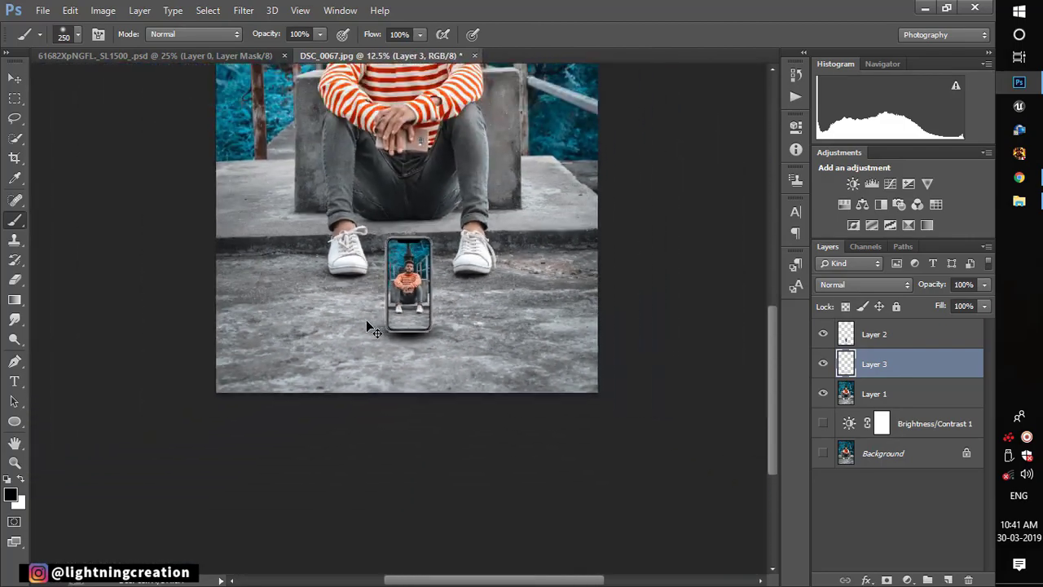
pyautogui.scroll(-3, 370, 327)
pyautogui.hotkey('ctrl', '+')
pyautogui.hotkey('ctrl', '+')
pyautogui.hotkey('ctrl', '+')
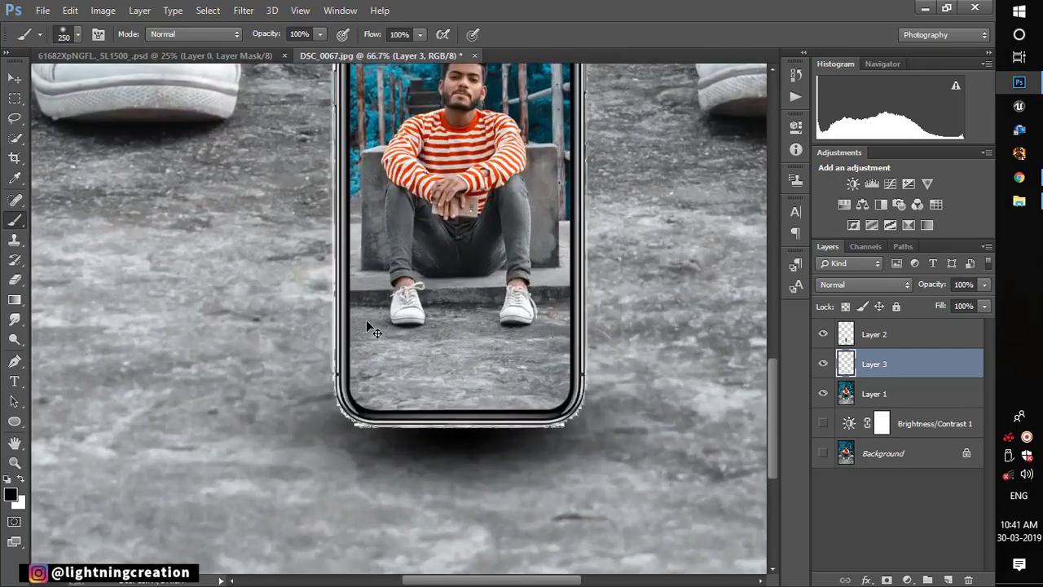
pyautogui.hotkey('ctrl', '-')
pyautogui.hotkey('ctrl', '-')
pyautogui.hotkey('ctrl', '-')
pyautogui.hotkey('ctrl', '-')
pyautogui.hotkey('ctrl', '-')
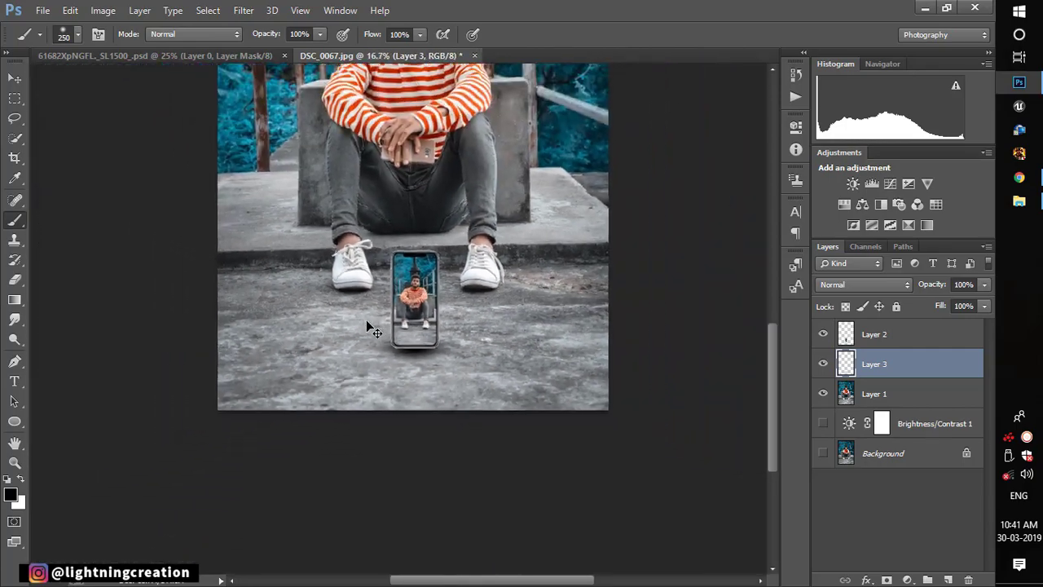
pyautogui.hotkey('ctrl', '-')
pyautogui.hotkey('ctrl', '+')
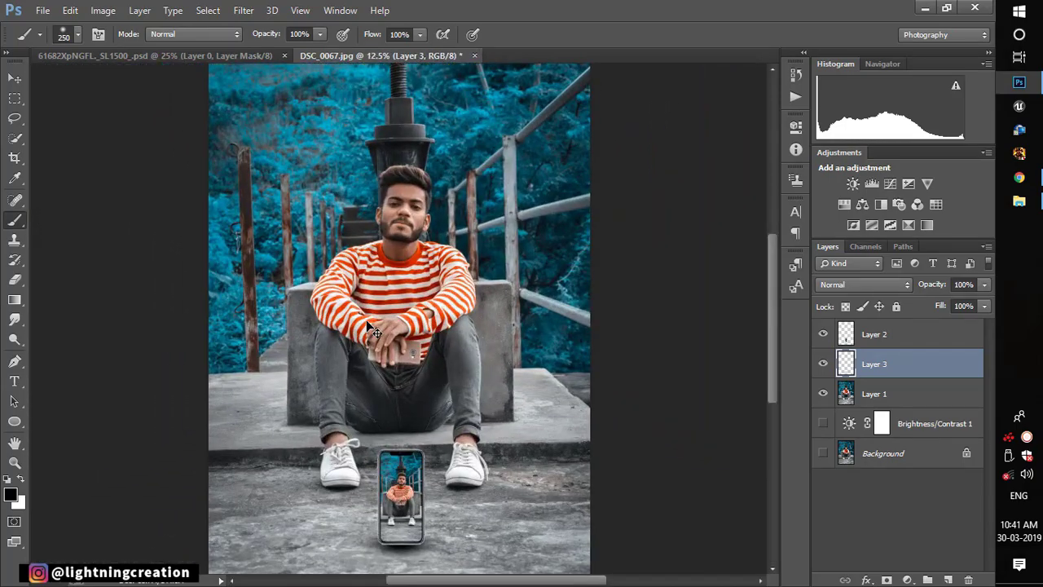
pyautogui.hotkey('ctrl', '-')
pyautogui.hotkey('ctrl', '+')
pyautogui.hotkey('ctrl', '-')
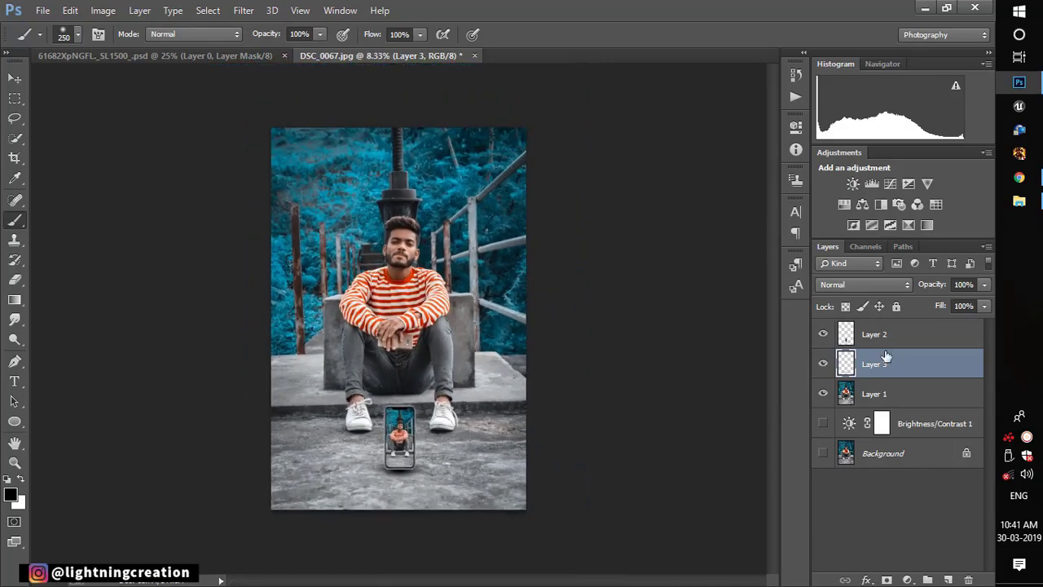
pyautogui.click(888, 400)
# Apply a Tilt-Shift blur of 23 px with its focus band centred on the phone.
pyautogui.click(243, 10)
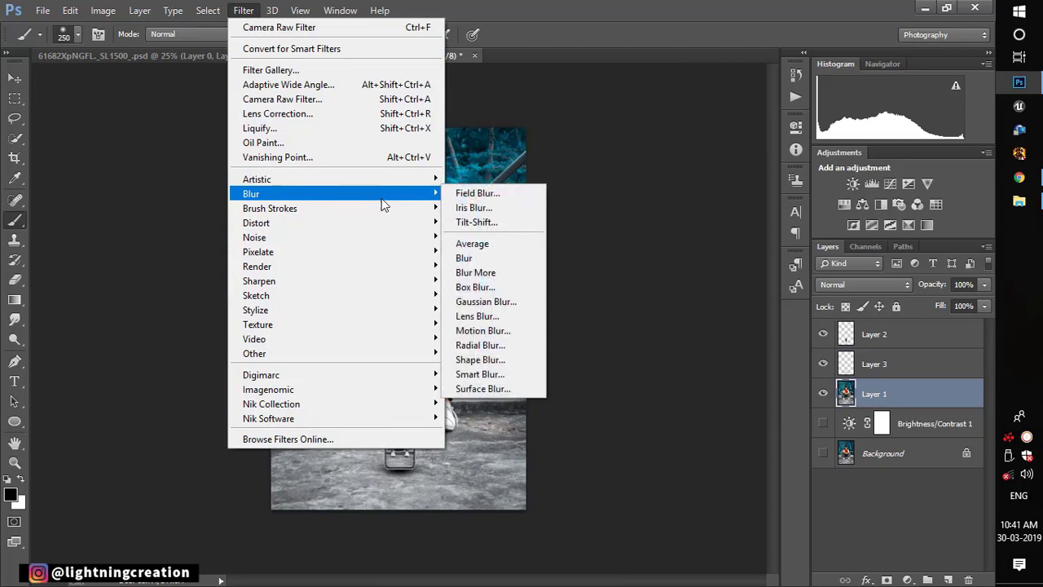
pyautogui.moveTo(251, 193)
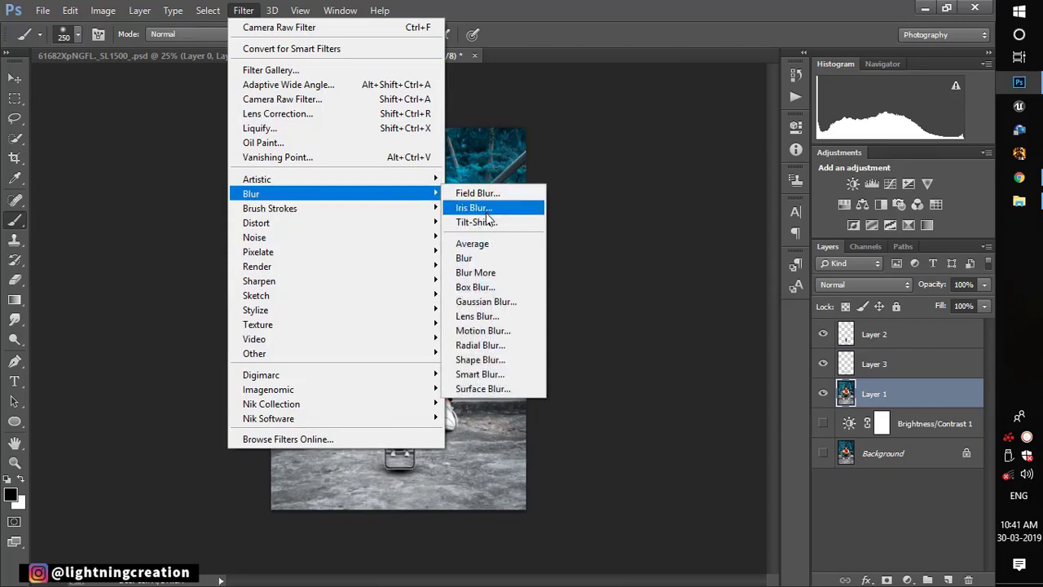
pyautogui.click(488, 222)
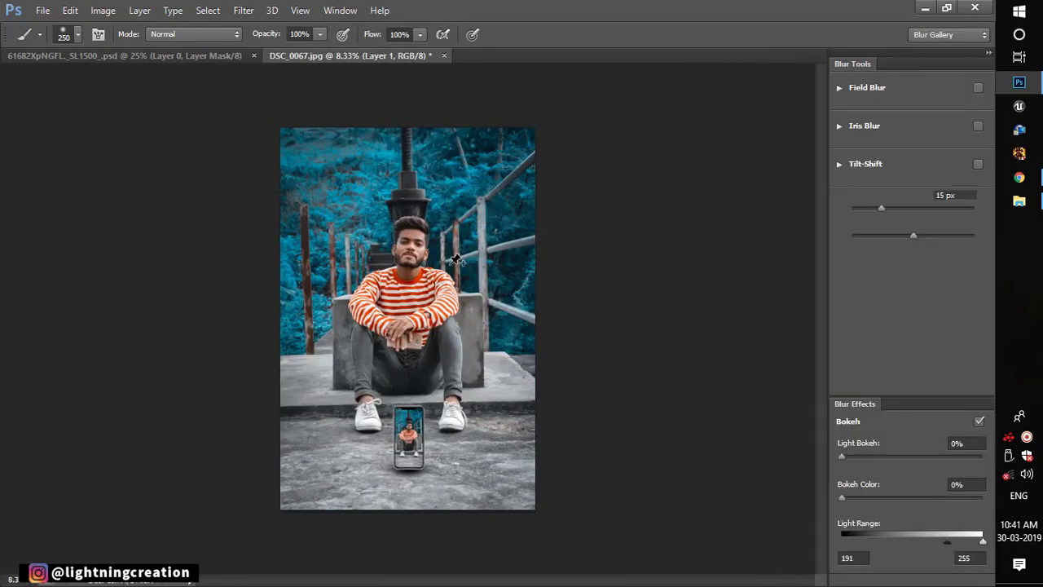
pyautogui.moveTo(407, 317)
pyautogui.mouseDown()
pyautogui.moveTo(401, 493)
pyautogui.moveTo(406, 485)
pyautogui.mouseUp()
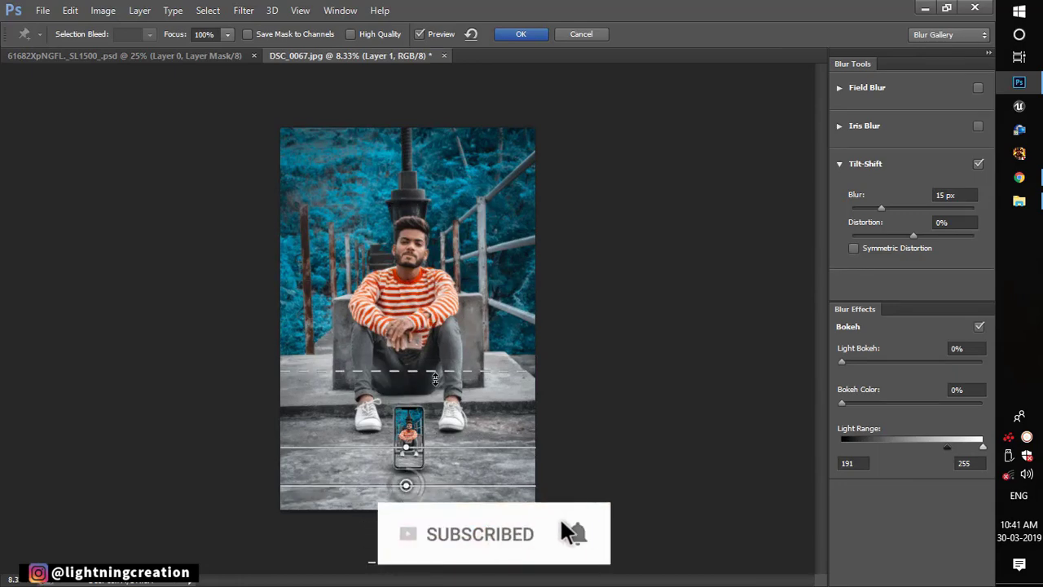
pyautogui.moveTo(430, 392)
pyautogui.mouseDown()
pyautogui.moveTo(431, 438)
pyautogui.moveTo(434, 421)
pyautogui.mouseUp()
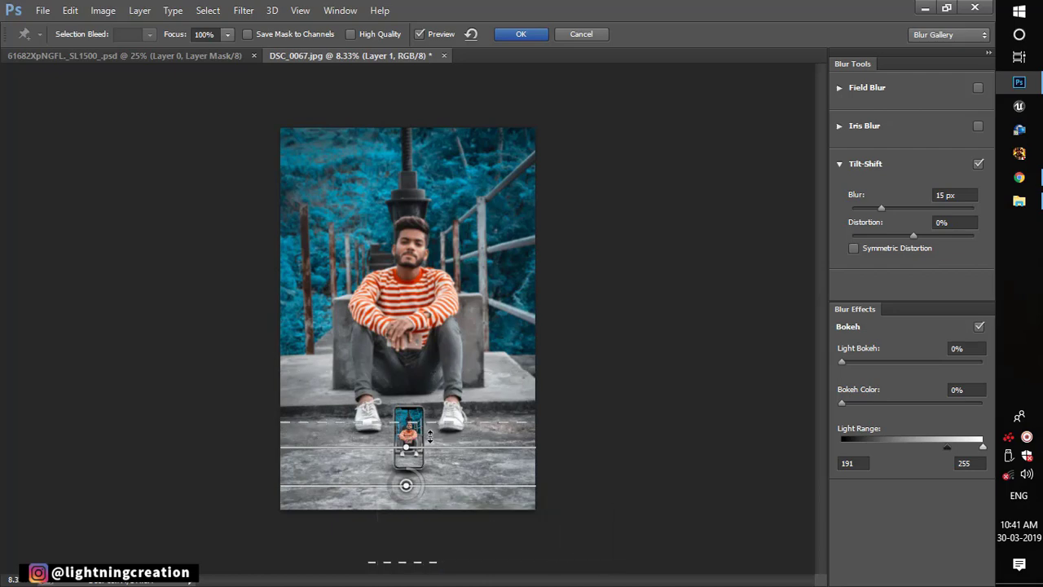
pyautogui.moveTo(410, 487); pyautogui.dragTo(412, 487)
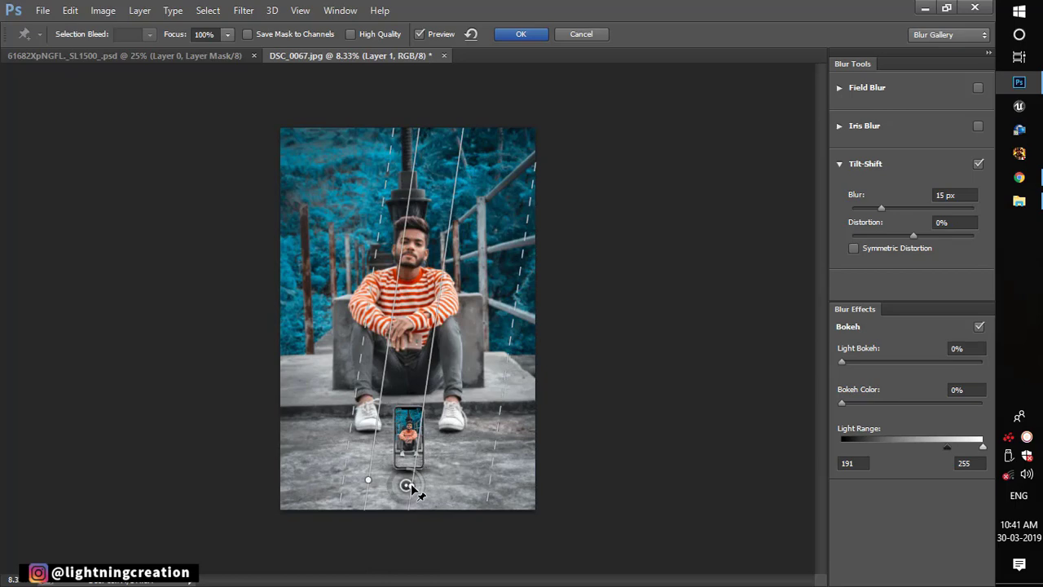
pyautogui.hotkey('ctrl', 'z')
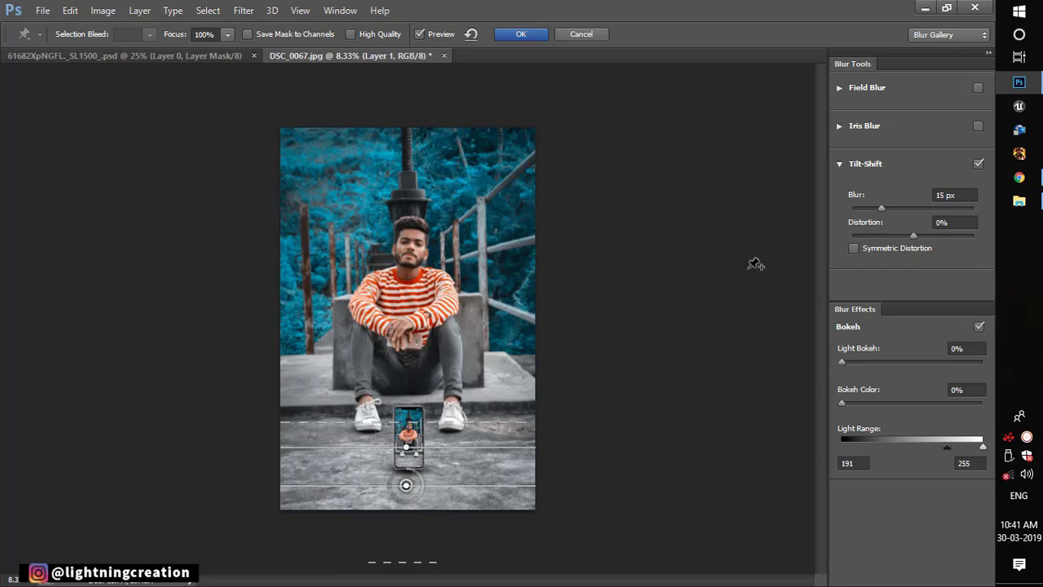
pyautogui.hotkey('ctrl', '+')
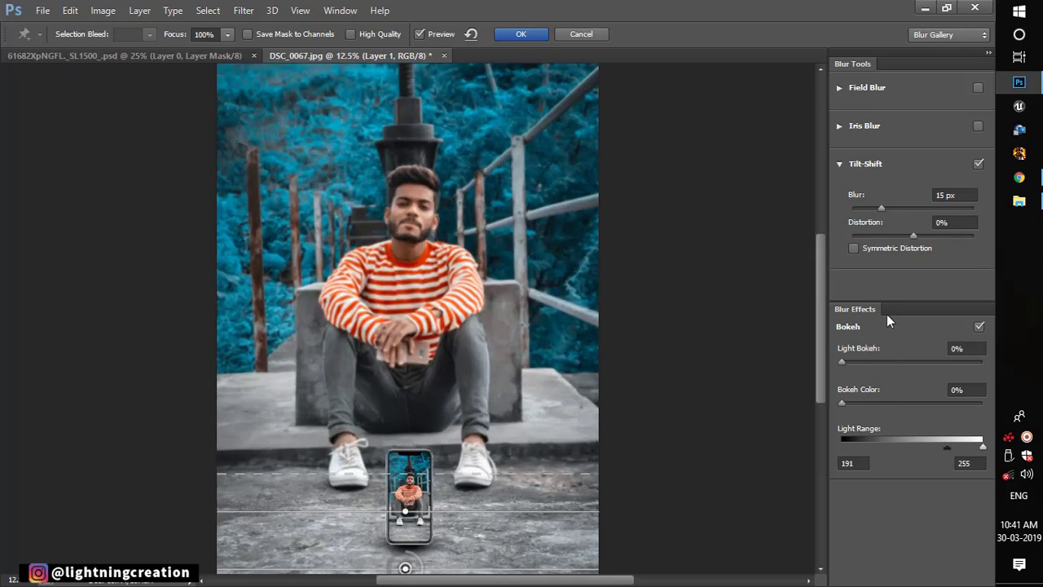
pyautogui.moveTo(881, 209); pyautogui.dragTo(889, 209)
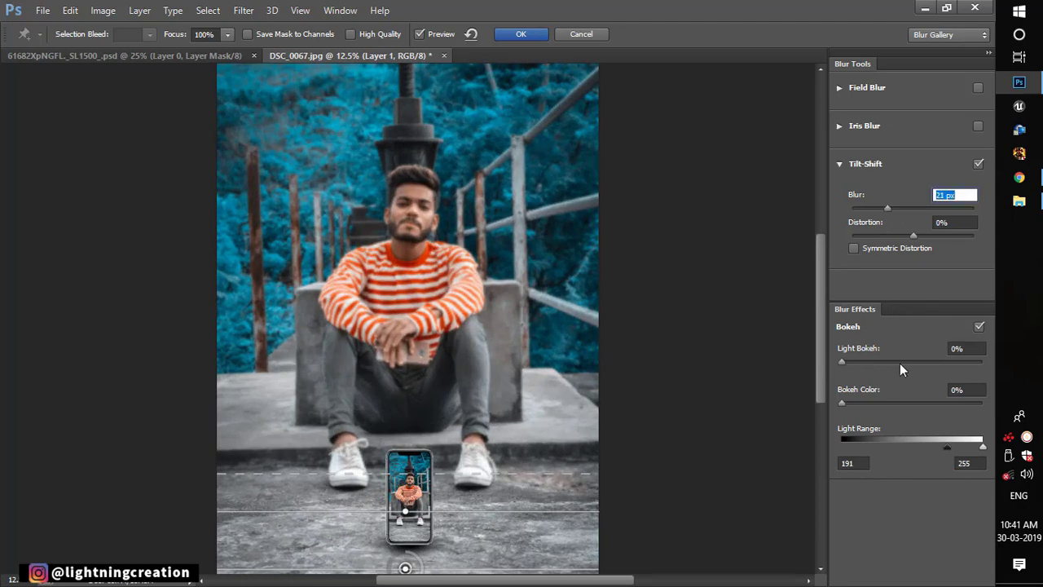
pyautogui.click(513, 34)
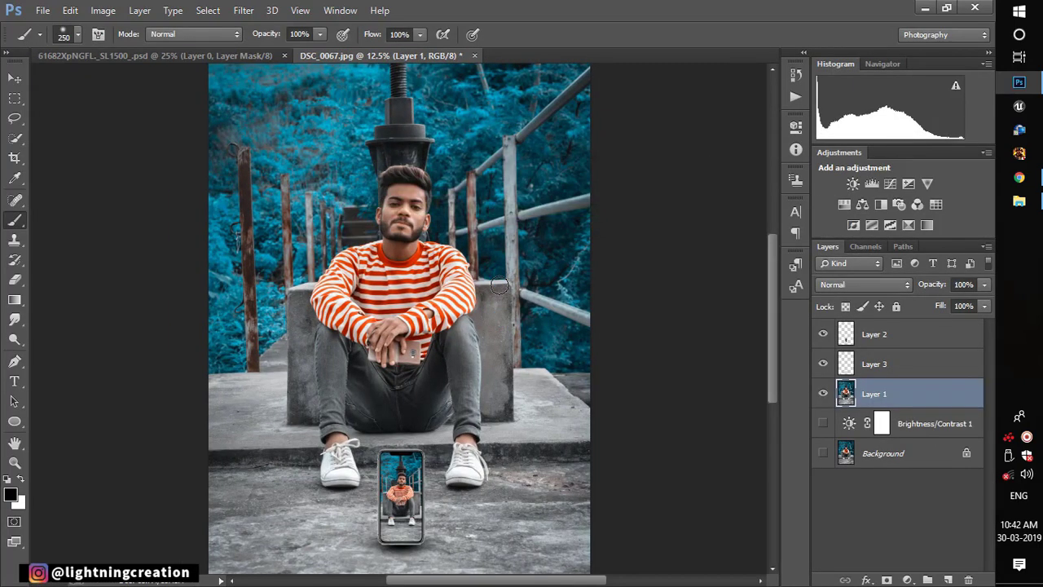
# Zoom in on the phone and shoes and select Layer 2.
pyautogui.hotkey('ctrl', '+')
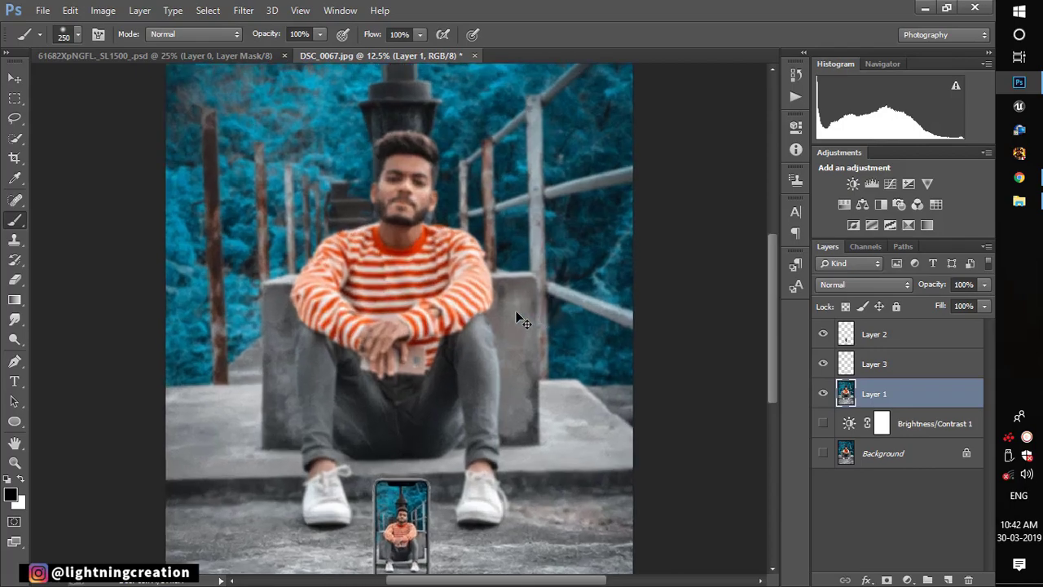
pyautogui.moveTo(518, 311)
pyautogui.mouseDown()
pyautogui.moveTo(470, 211)
pyautogui.moveTo(465, 114)
pyautogui.mouseUp()
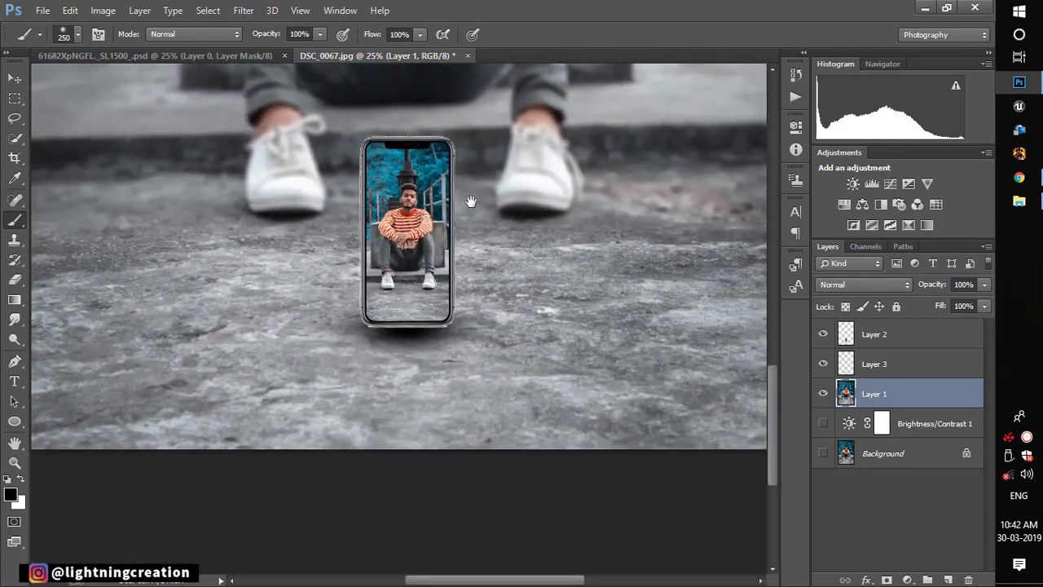
pyautogui.hotkey('ctrl', '+')
pyautogui.click(902, 340)
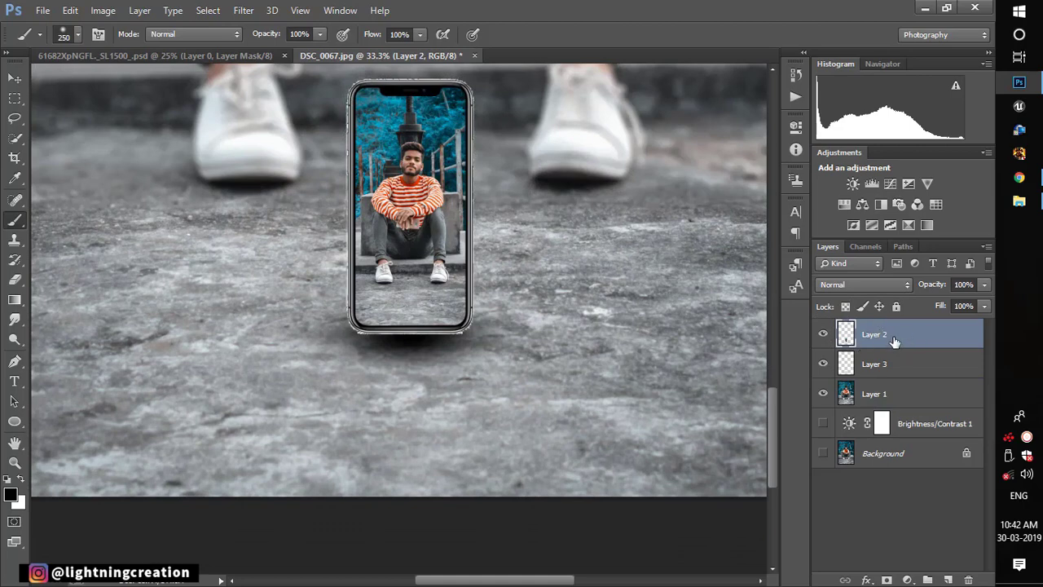
# Add a new layer clipped to Layer 2, filled with 50% gray and set to Overlay.
pyautogui.click(949, 579)
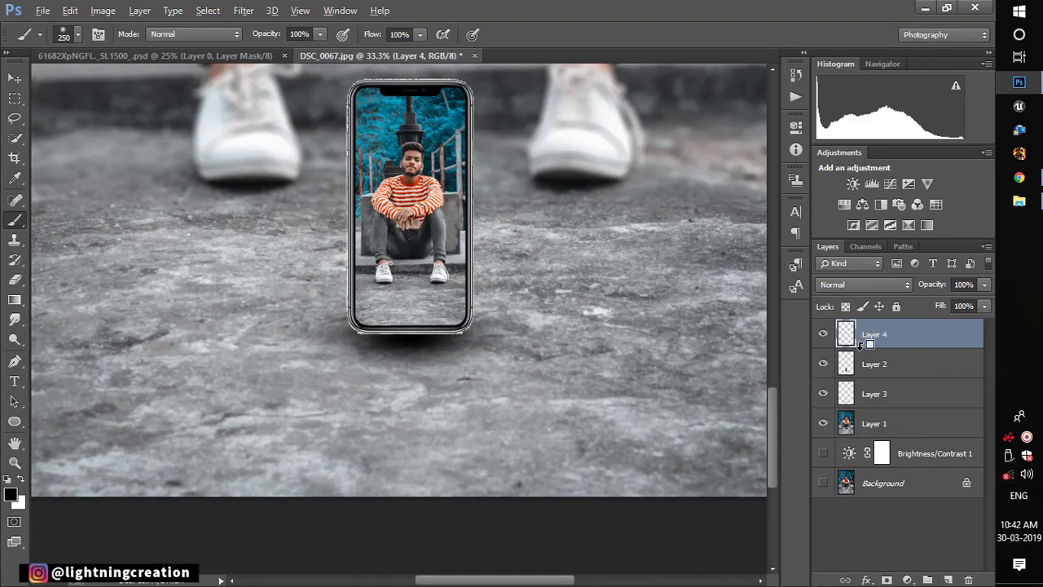
pyautogui.keyDown('alt'); pyautogui.click(857, 343); pyautogui.keyUp('alt')
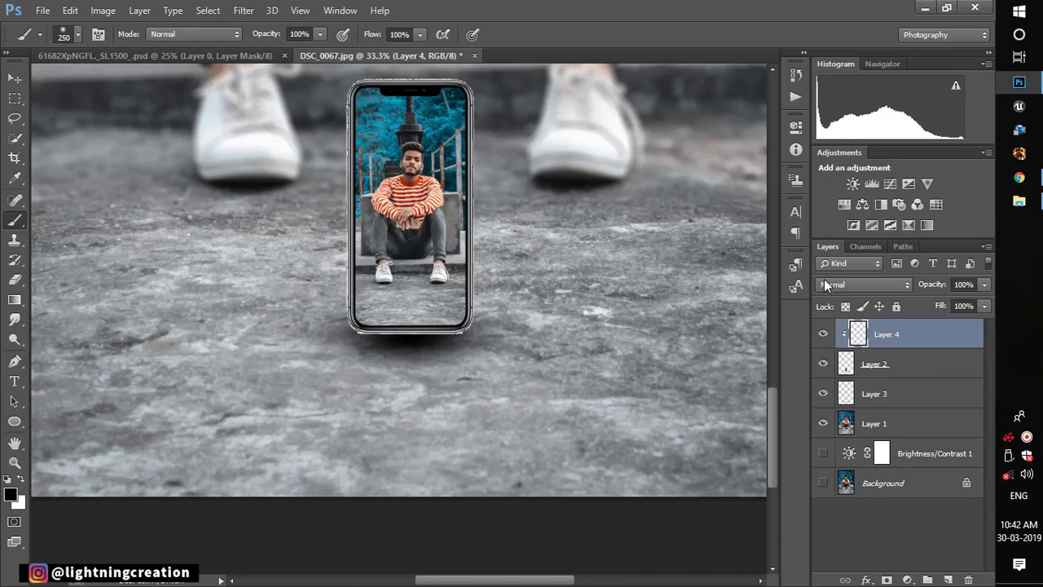
pyautogui.hotkey('shift', 'F5')
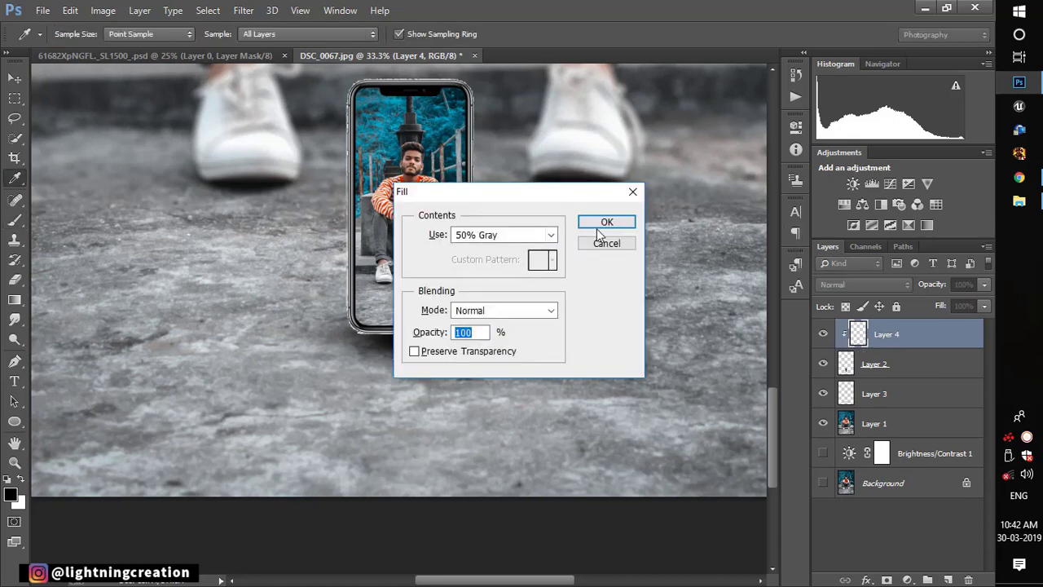
pyautogui.click(598, 226)
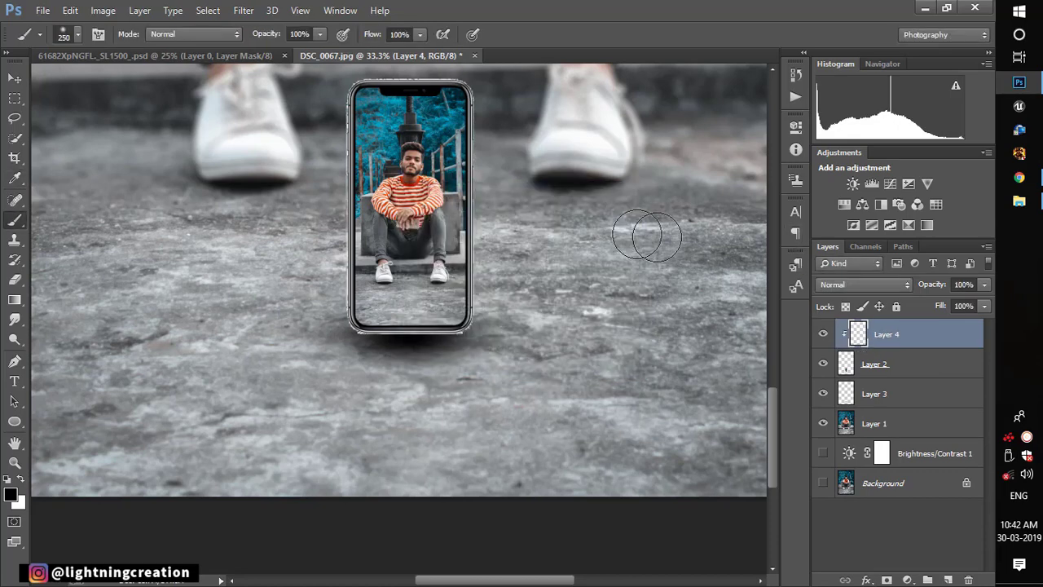
pyautogui.click(862, 286)
pyautogui.click(836, 190)
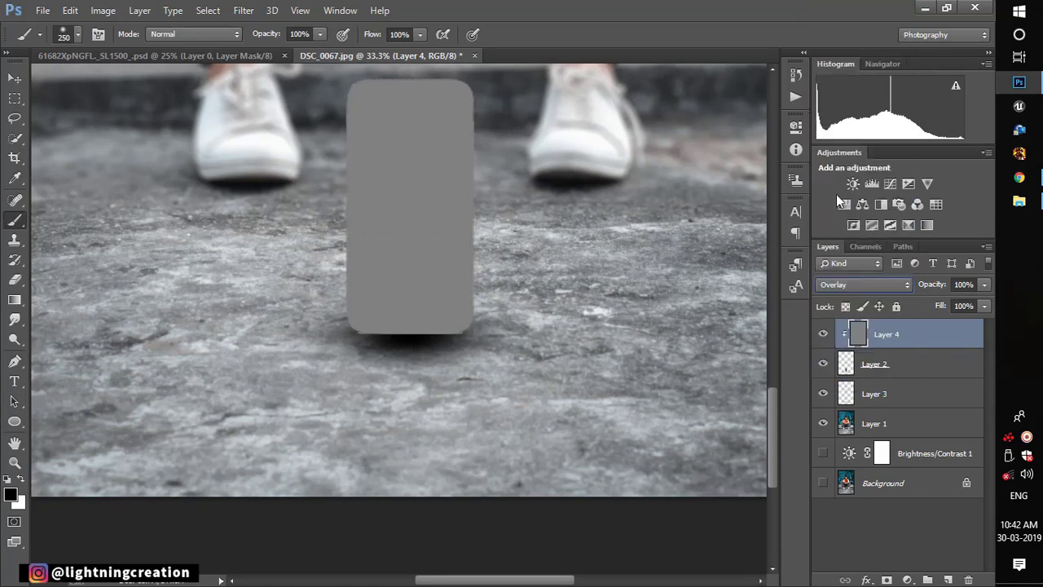
# Burn a shadow under the phone with a 250 px Burn Tool, then zoom back out.
pyautogui.keyDown('alt'); pyautogui.click(15, 319); pyautogui.keyUp('alt')
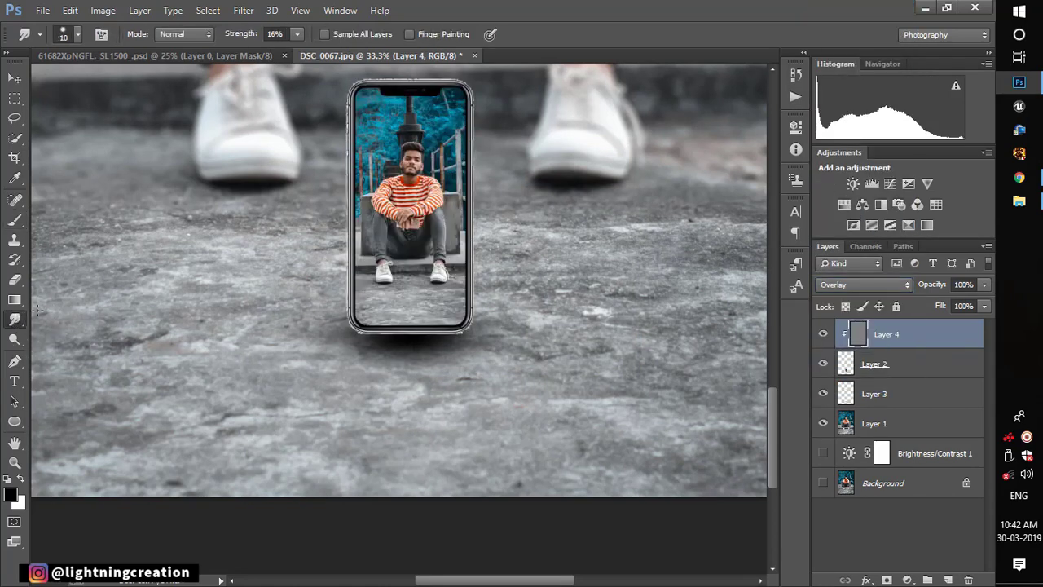
pyautogui.rightClick(22, 324)
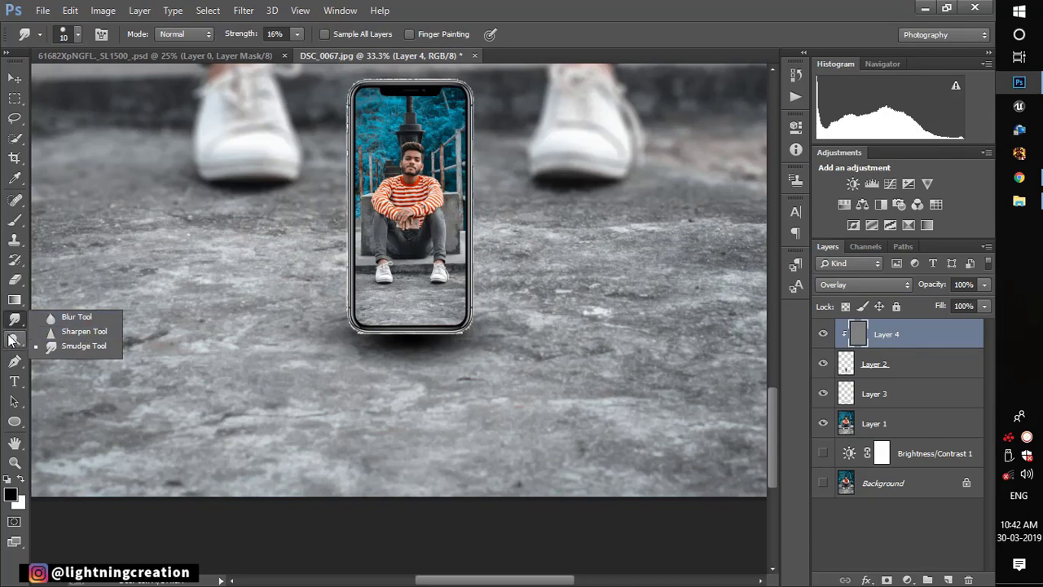
pyautogui.click(11, 341)
pyautogui.rightClick(12, 340)
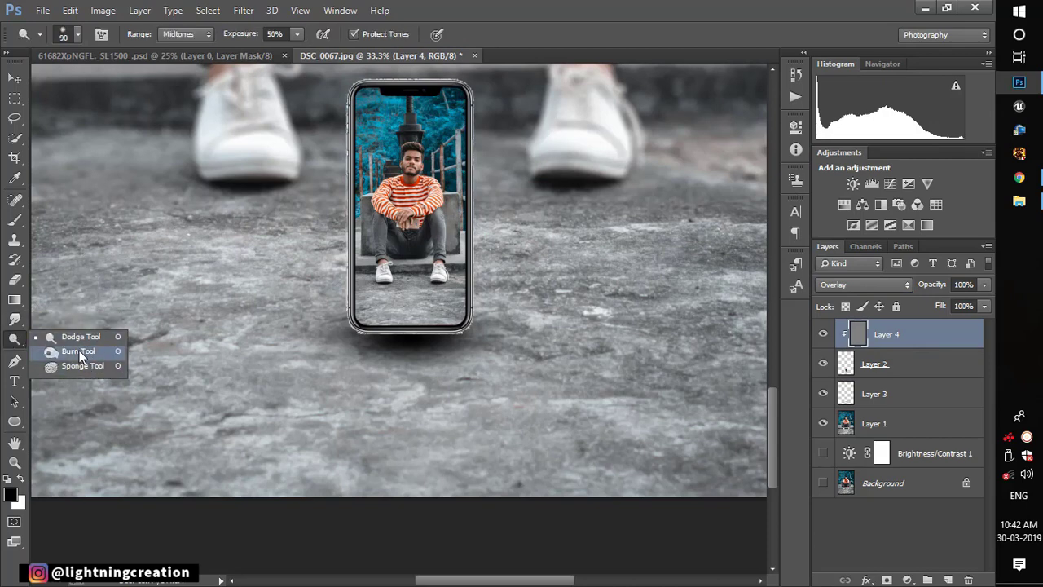
pyautogui.click(82, 352)
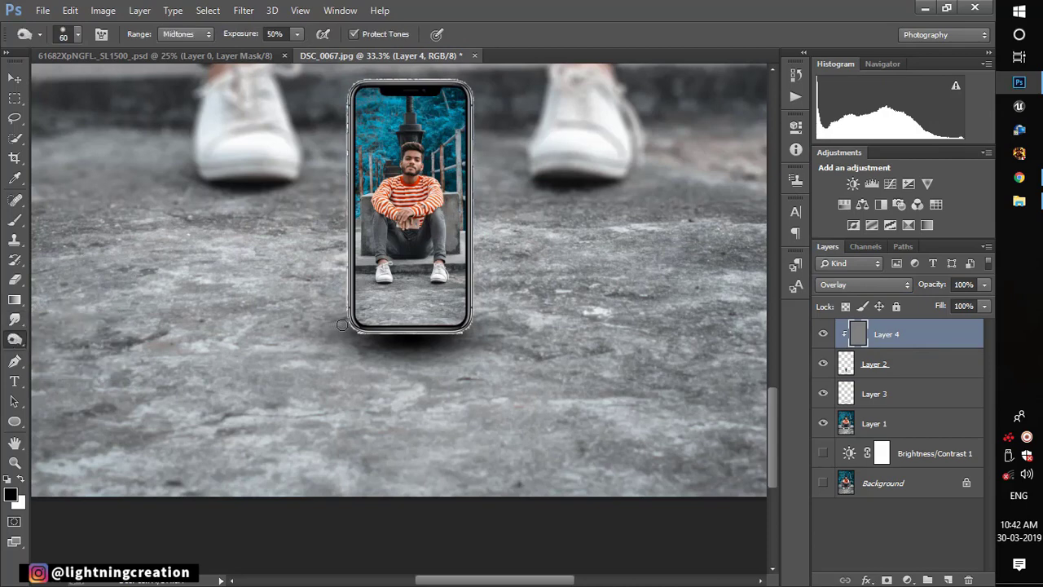
pyautogui.press(']')
pyautogui.press(']')
pyautogui.press(']')
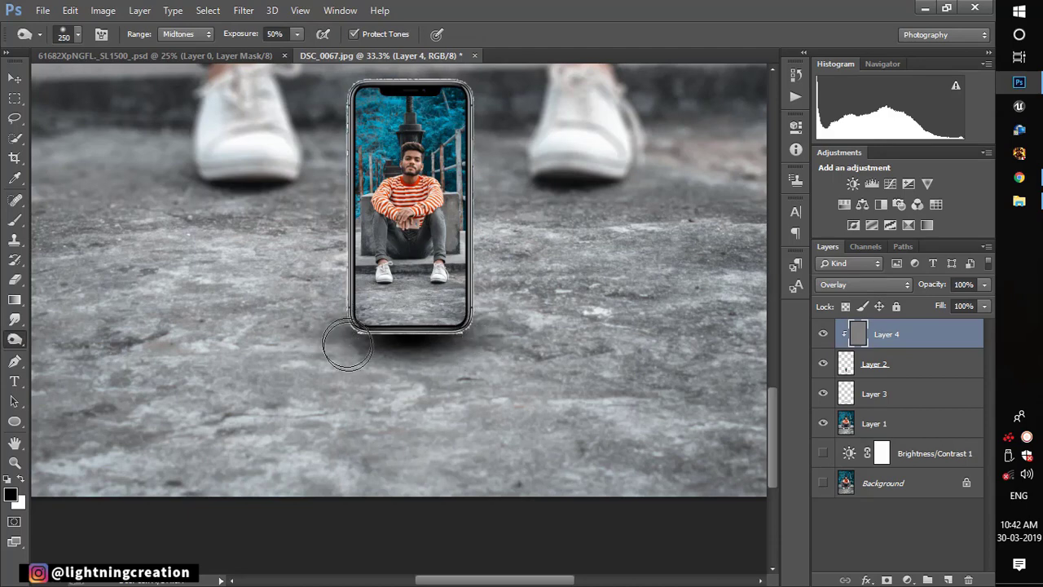
pyautogui.moveTo(347, 346)
pyautogui.mouseDown()
pyautogui.moveTo(492, 338)
pyautogui.moveTo(449, 356)
pyautogui.moveTo(349, 333)
pyautogui.moveTo(372, 339)
pyautogui.moveTo(496, 305)
pyautogui.moveTo(477, 345)
pyautogui.moveTo(323, 345)
pyautogui.moveTo(320, 326)
pyautogui.mouseUp()
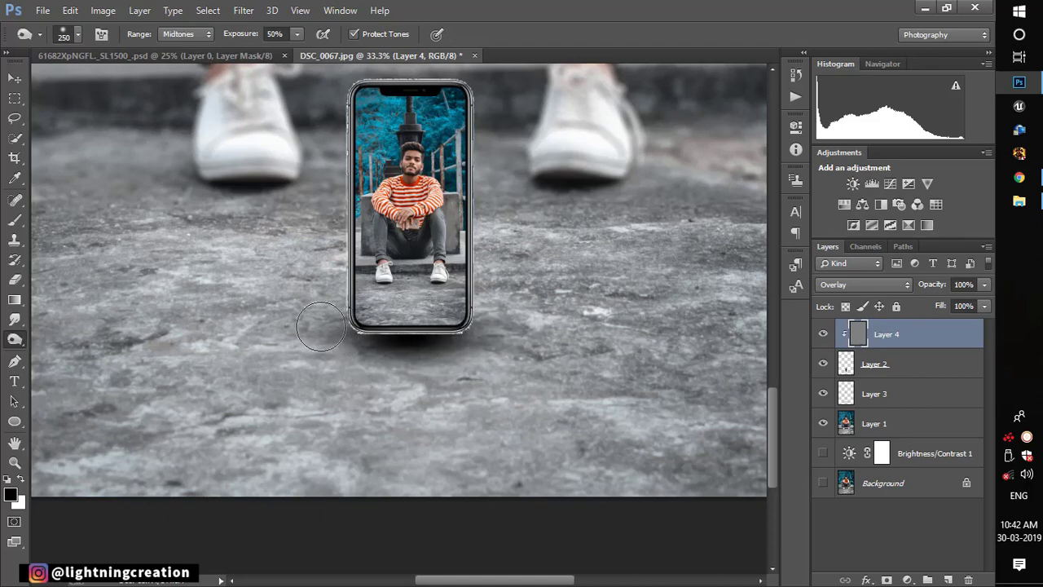
pyautogui.hotkey('ctrl', '-')
pyautogui.hotkey('ctrl', '-')
pyautogui.hotkey('ctrl', '-')
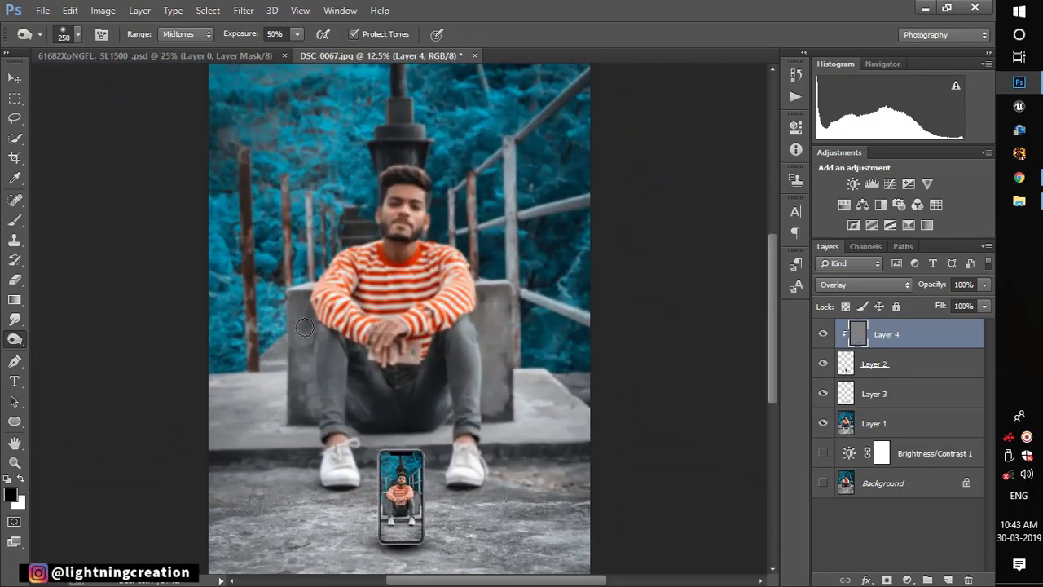
pyautogui.hotkey('ctrl', '-')
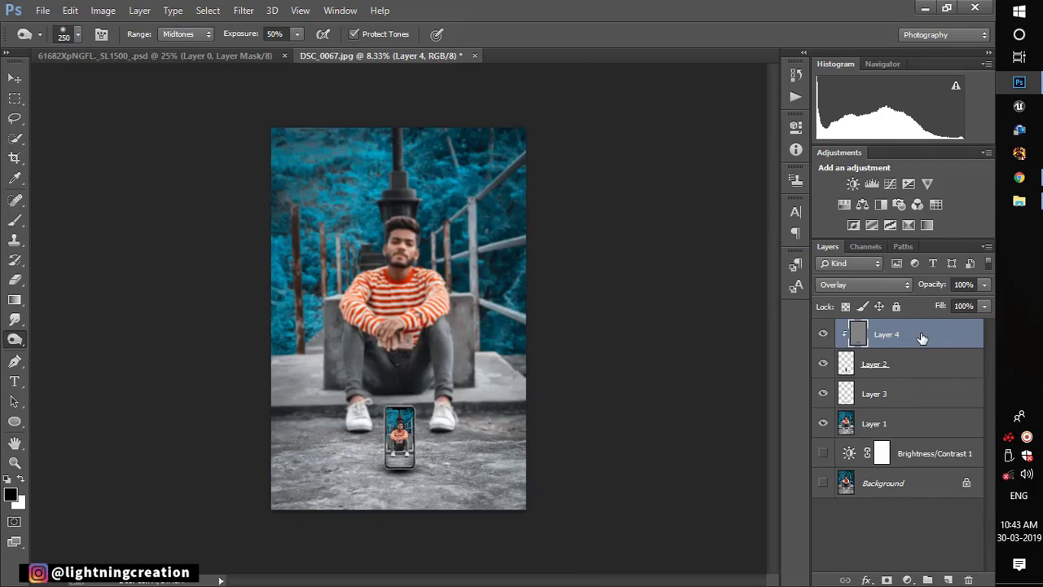
pyautogui.hotkey('ctrl', 'shift', 'alt', 'e')
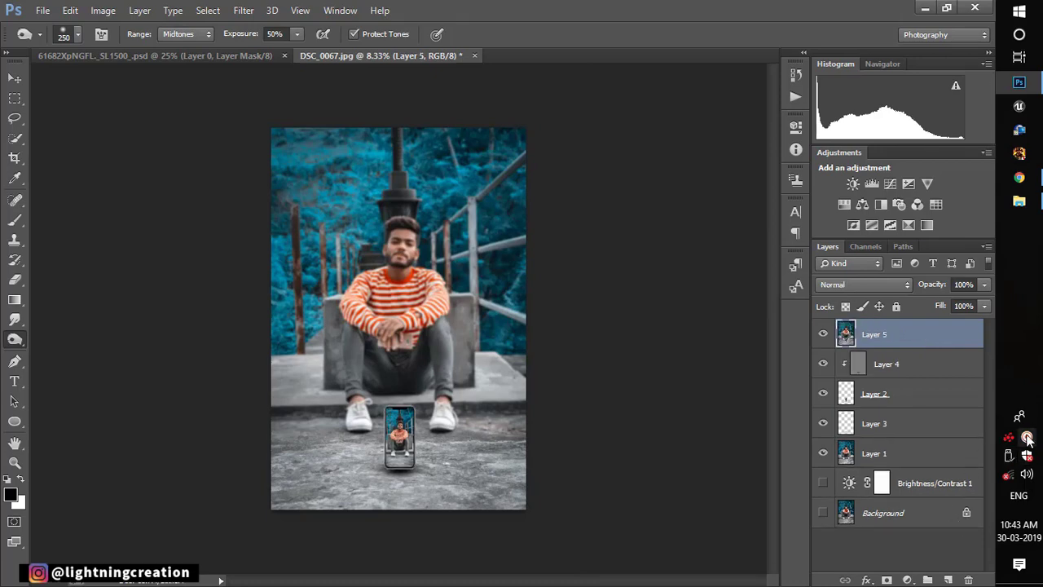
pyautogui.click(1026, 437)
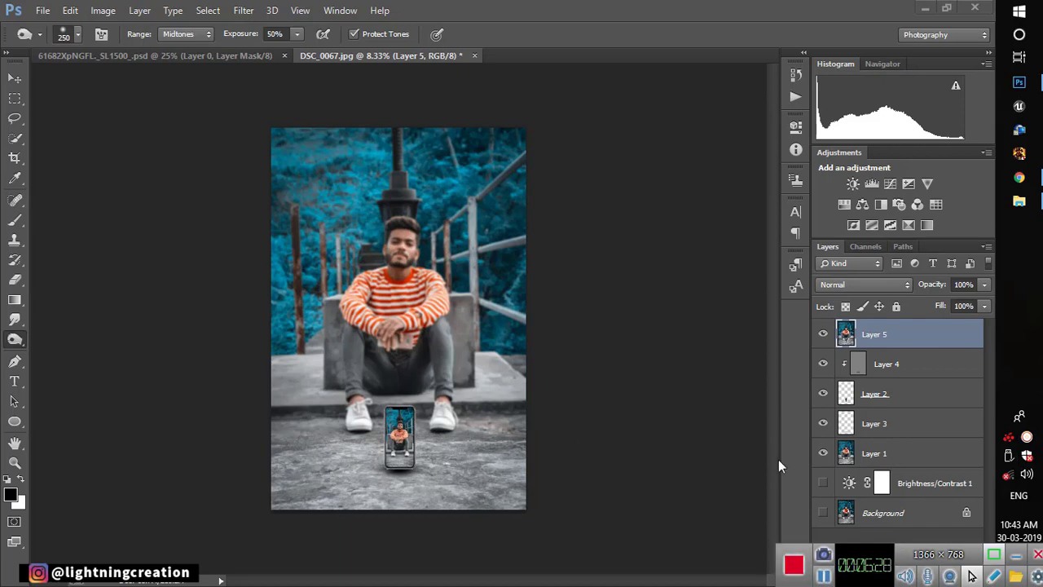
pyautogui.click(1015, 557)
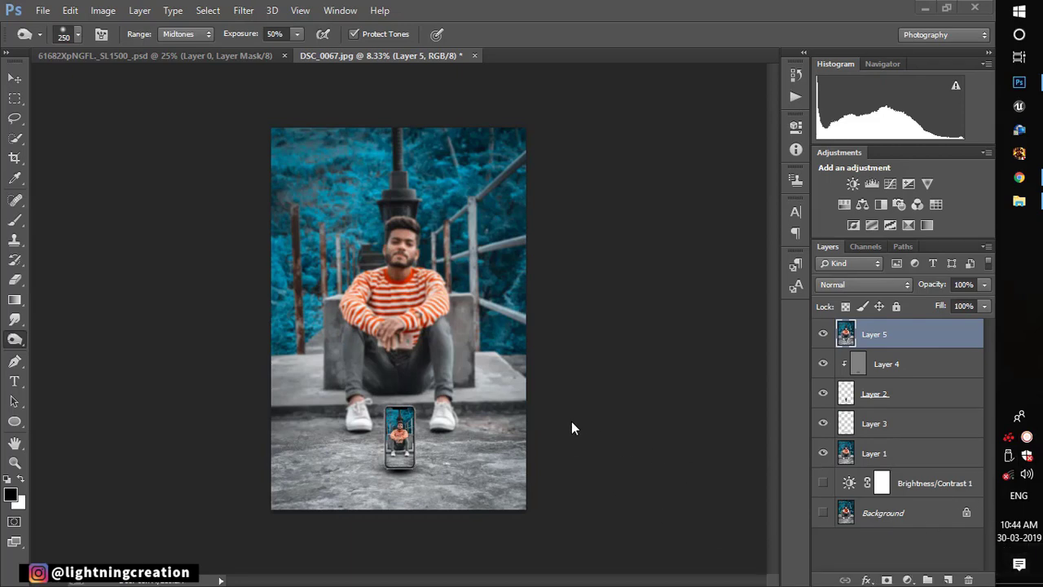
pyautogui.hotkey('ctrl', '+')
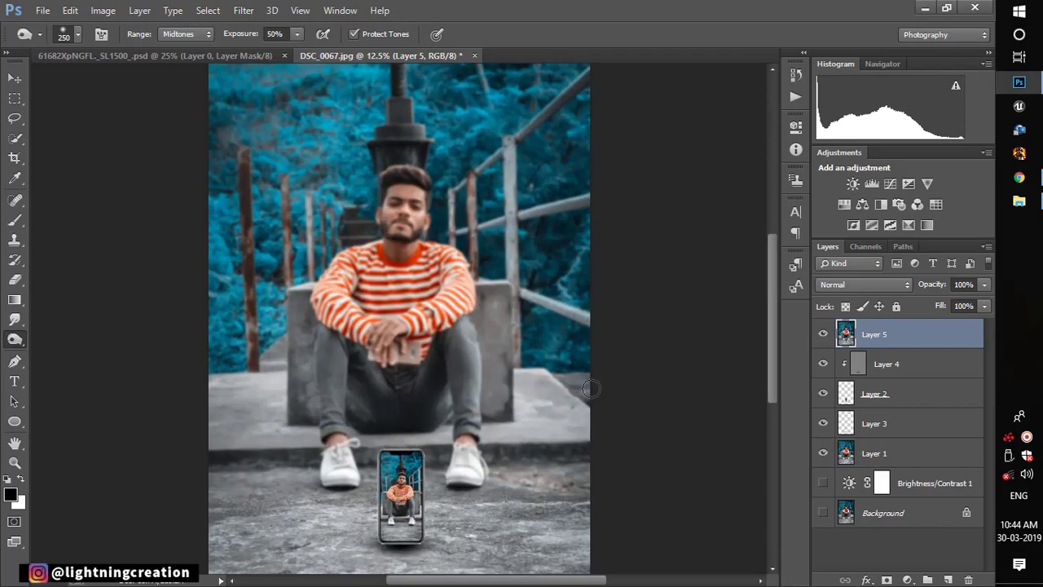
pyautogui.hotkey('ctrl', '+')
pyautogui.moveTo(470, 341); pyautogui.dragTo(472, 221)
pyautogui.hotkey('ctrl', '+')
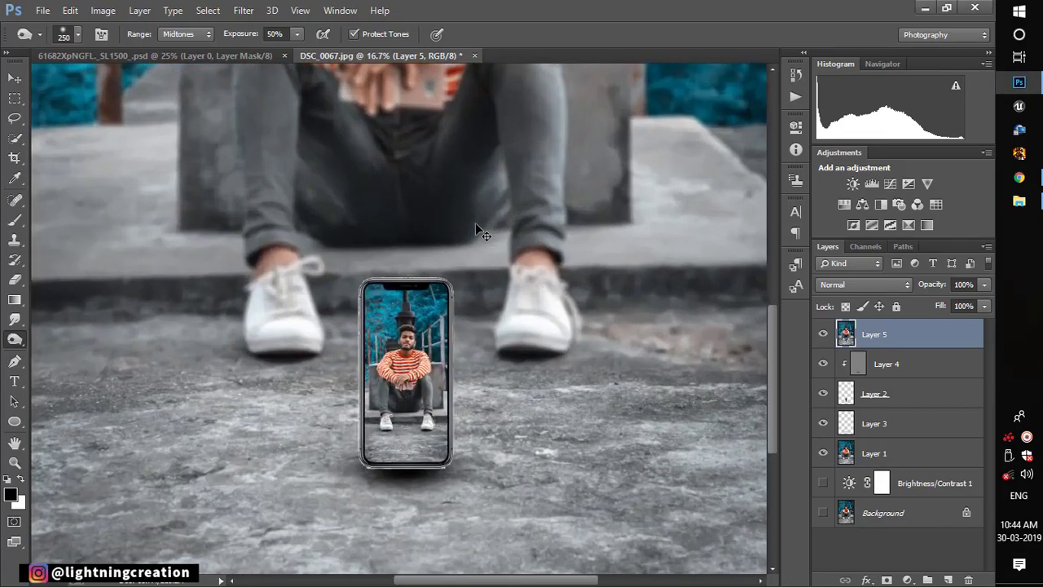
pyautogui.hotkey('ctrl', '-')
pyautogui.hotkey('ctrl', '-')
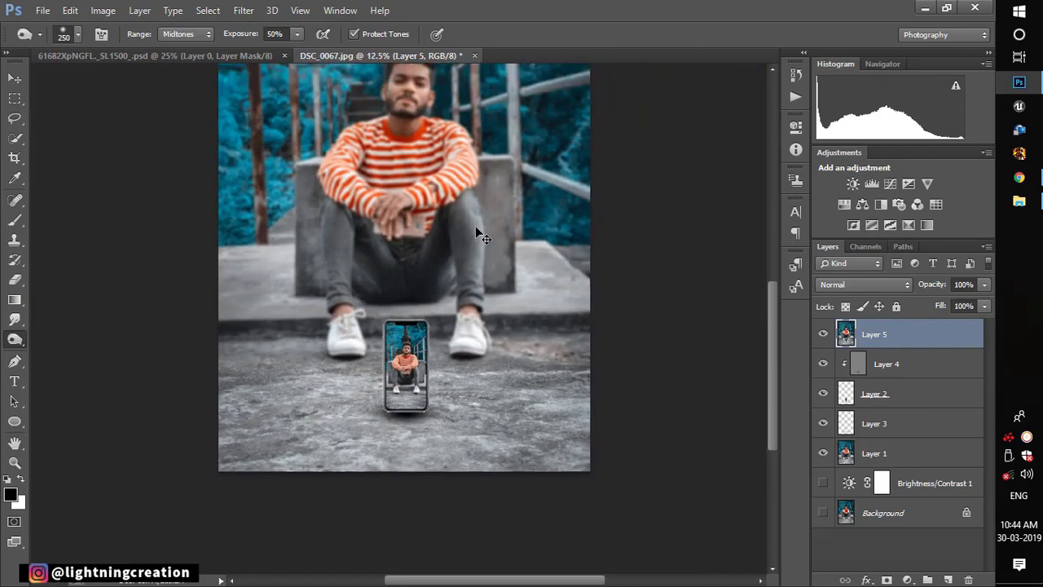
pyautogui.hotkey('ctrl', '-')
pyautogui.hotkey('ctrl', '+')
pyautogui.hotkey('ctrl', '+')
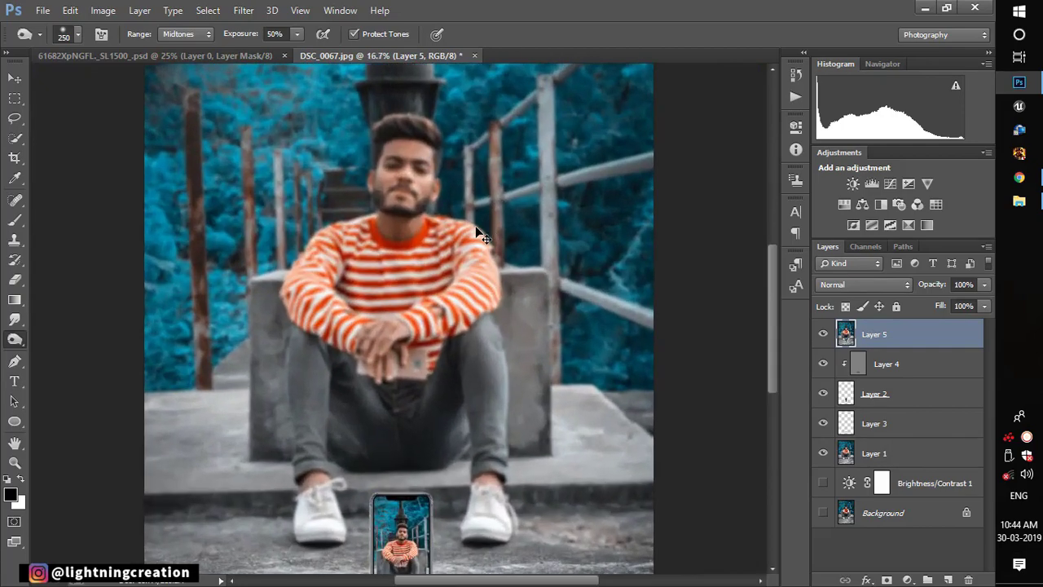
pyautogui.hotkey('ctrl', '-')
pyautogui.hotkey('ctrl', '-')
pyautogui.hotkey('ctrl', '+')
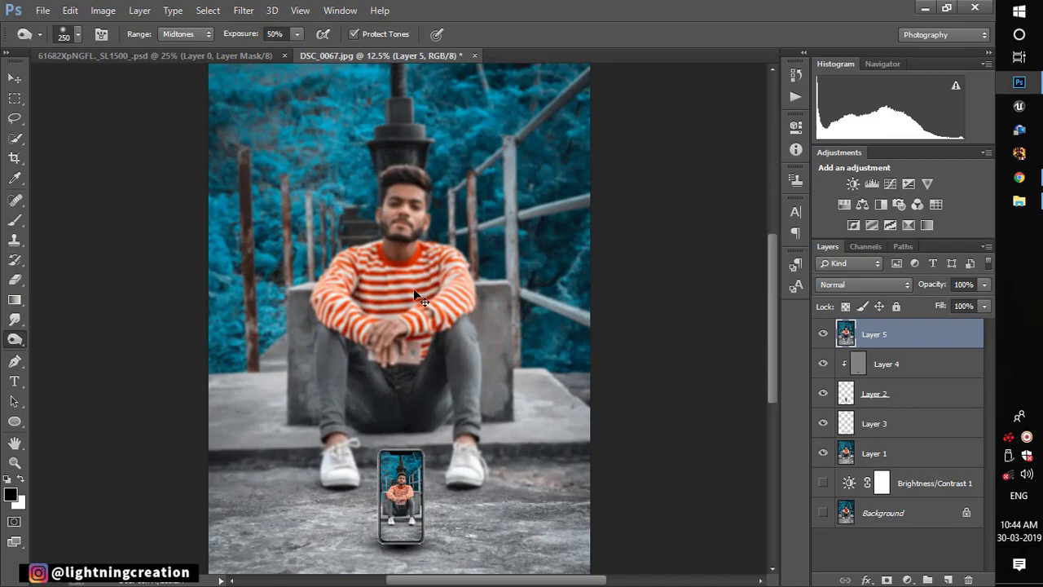
pyautogui.hotkey('ctrl', '+')
pyautogui.hotkey('ctrl', '+')
pyautogui.scroll(-10, 423, 301)
pyautogui.hotkey('ctrl', '+')
pyautogui.hotkey('ctrl', '+')
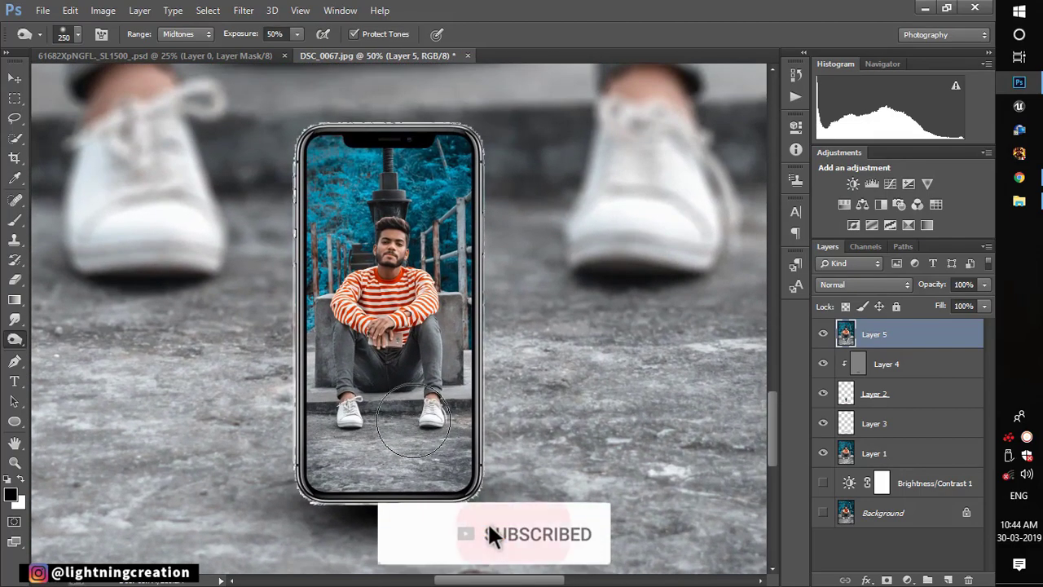
pyautogui.hotkey('ctrl', '-')
pyautogui.hotkey('ctrl', '-')
pyautogui.hotkey('ctrl', '-')
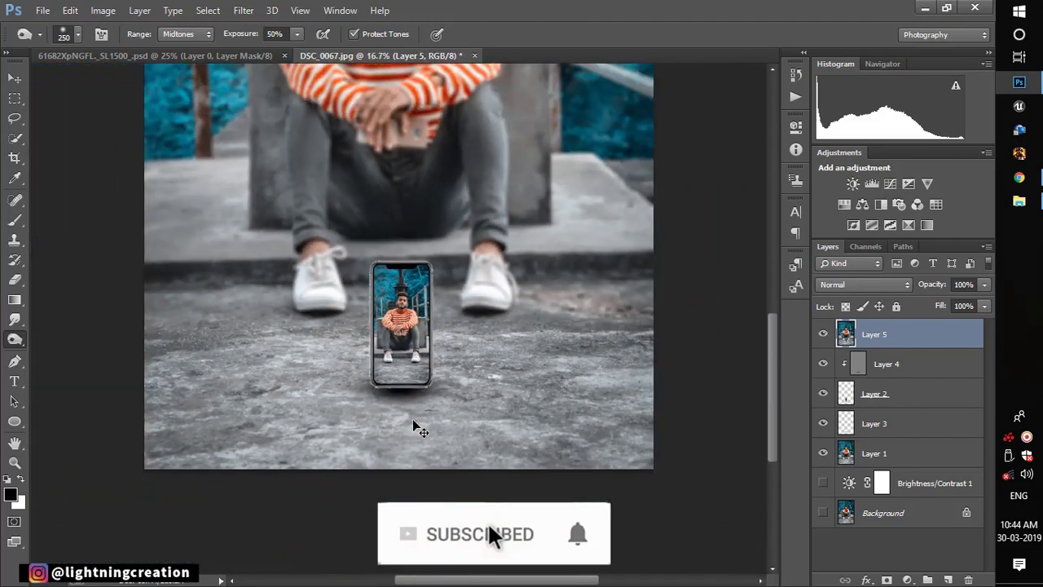
pyautogui.hotkey('ctrl', '-')
pyautogui.hotkey('ctrl', '-')
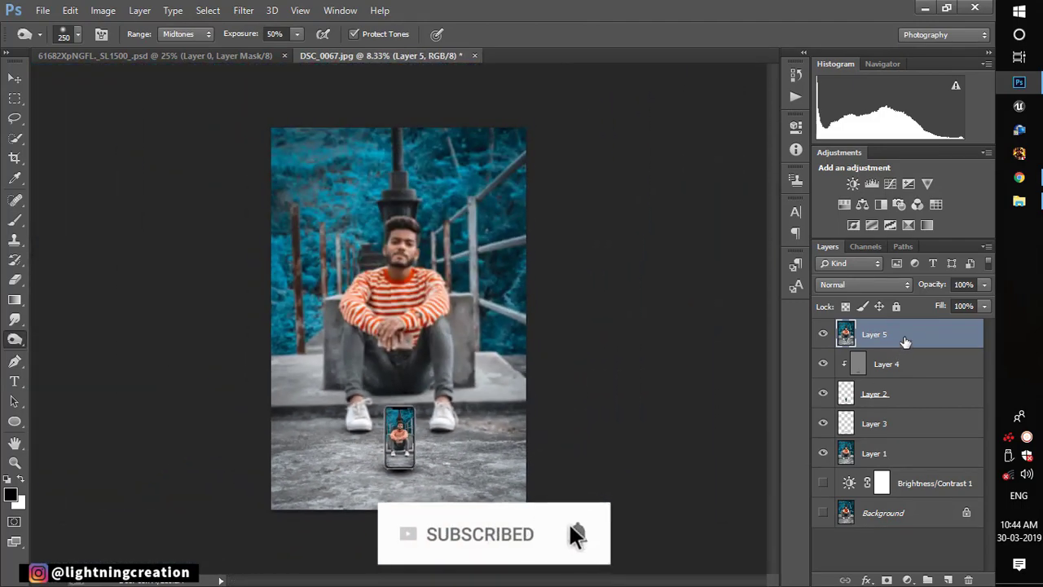
# Open the Camera Raw Filter on the layer and raise Clarity.
pyautogui.click(243, 10)
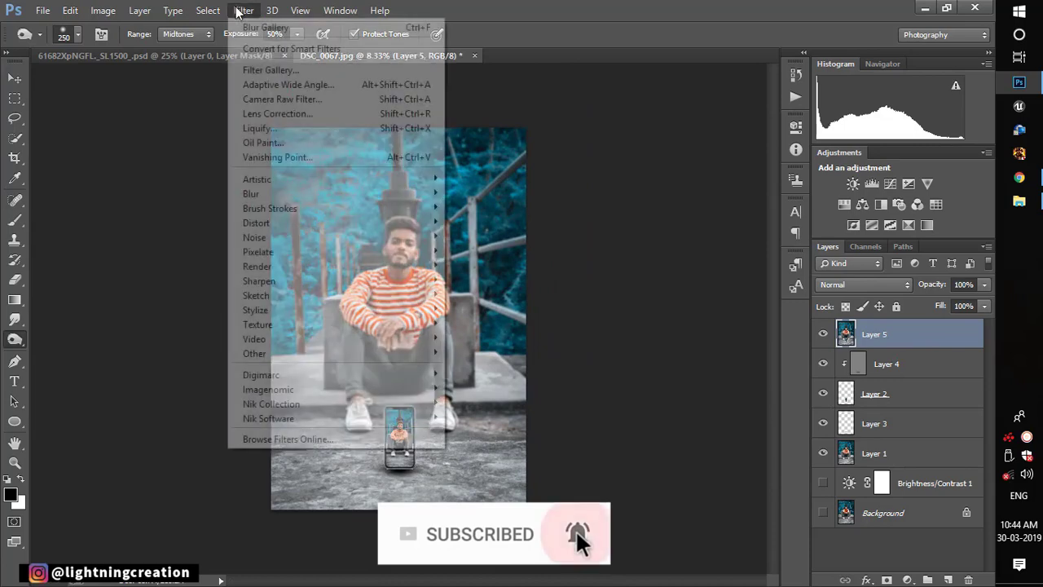
pyautogui.click(289, 99)
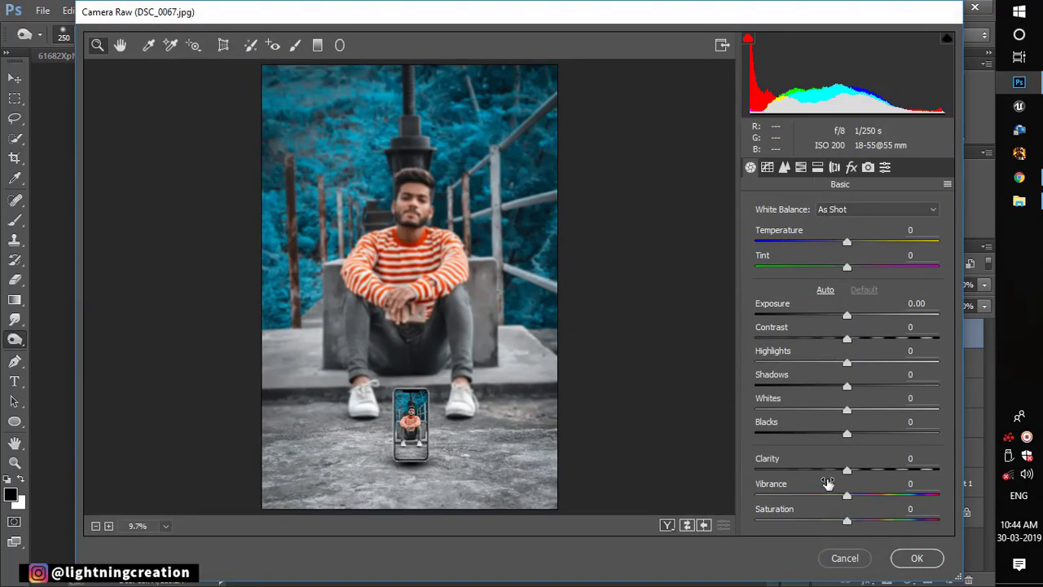
pyautogui.moveTo(847, 471)
pyautogui.mouseDown()
pyautogui.moveTo(894, 471)
pyautogui.moveTo(854, 471)
pyautogui.mouseUp()
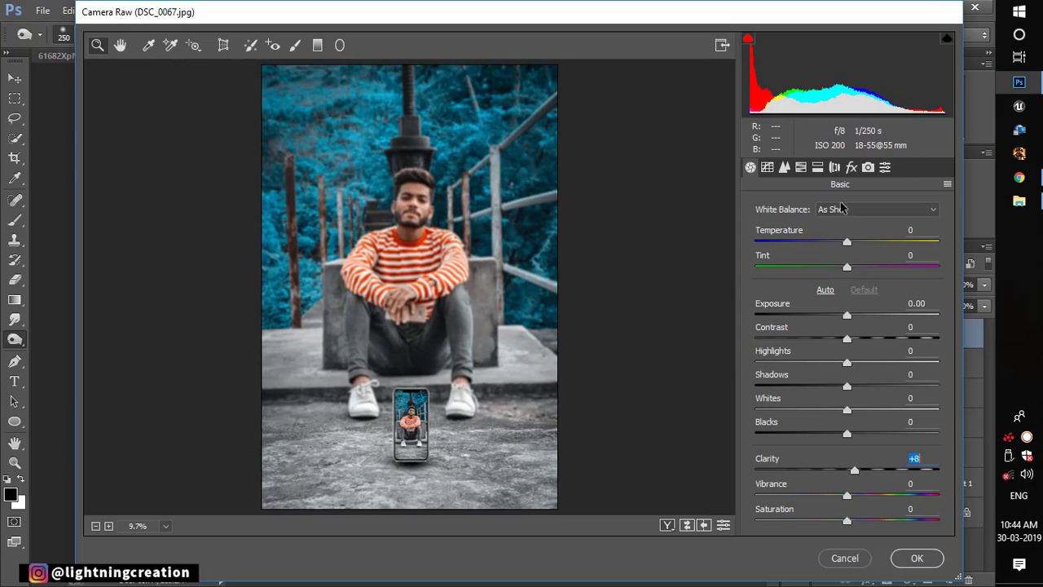
pyautogui.click(849, 167)
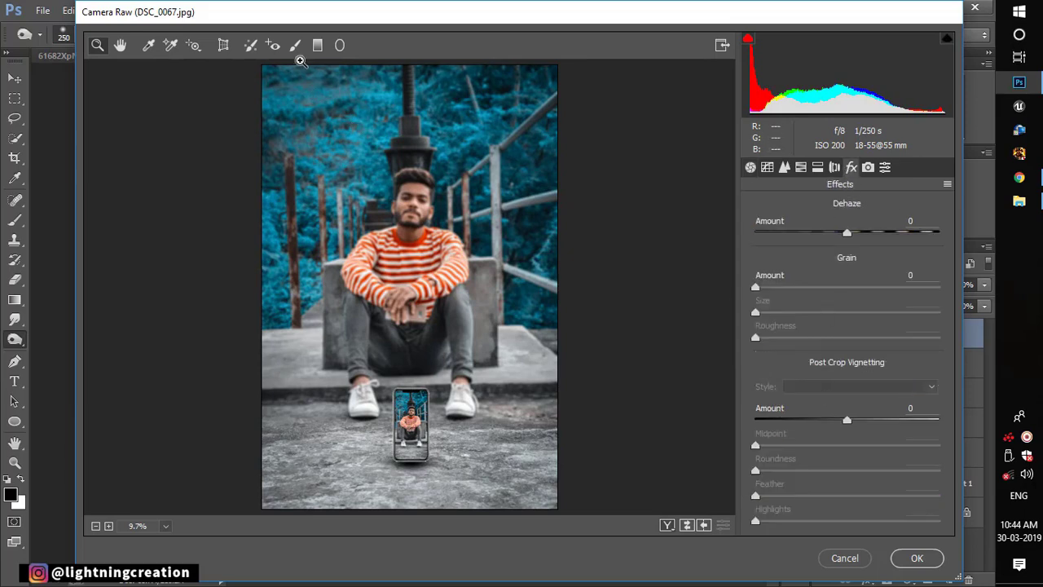
# Paint an Adjustment Brush (Exposure -0.40, Contrast +17, Highlights -15) over the left side and apply.
pyautogui.click(295, 46)
pyautogui.moveTo(302, 130); pyautogui.dragTo(209, 349)
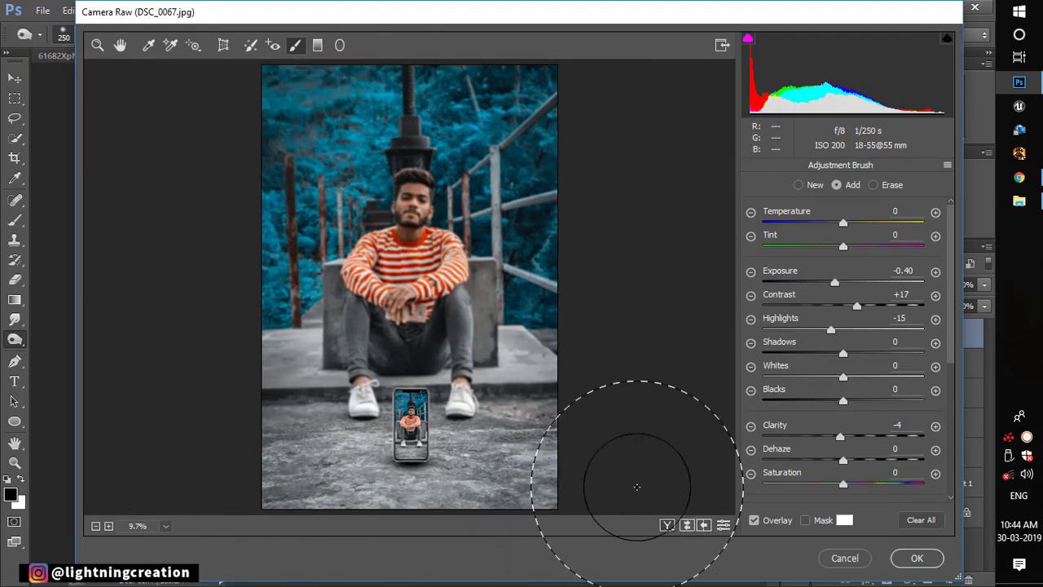
pyautogui.hotkey('ctrl', '+')
pyautogui.hotkey('ctrl', '+')
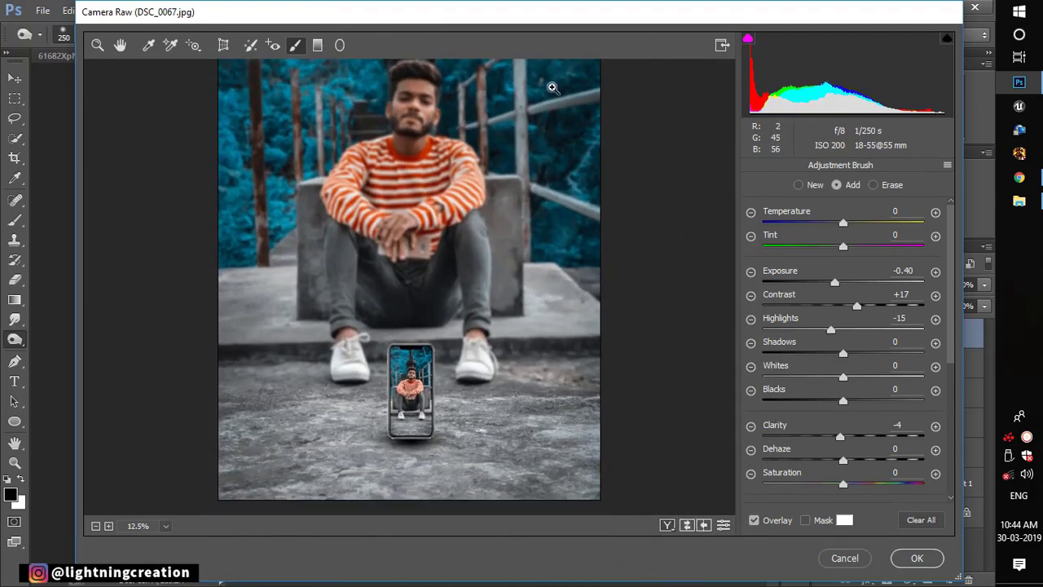
pyautogui.hotkey('ctrl', '+')
pyautogui.hotkey('ctrl', '-')
pyautogui.hotkey('ctrl', '-')
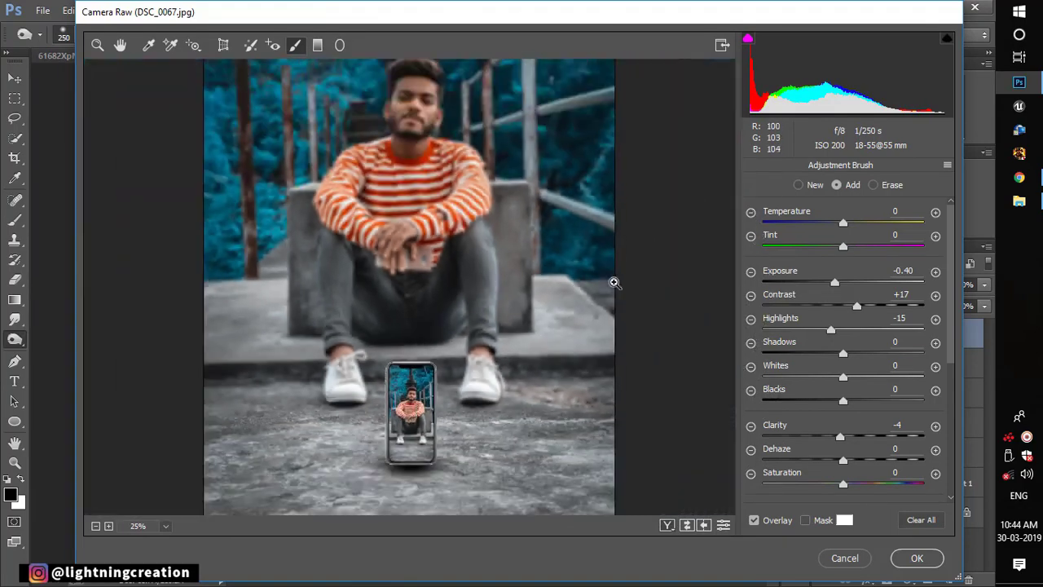
pyautogui.hotkey('ctrl', '+')
pyautogui.hotkey('ctrl', '+')
pyautogui.hotkey('ctrl', '+')
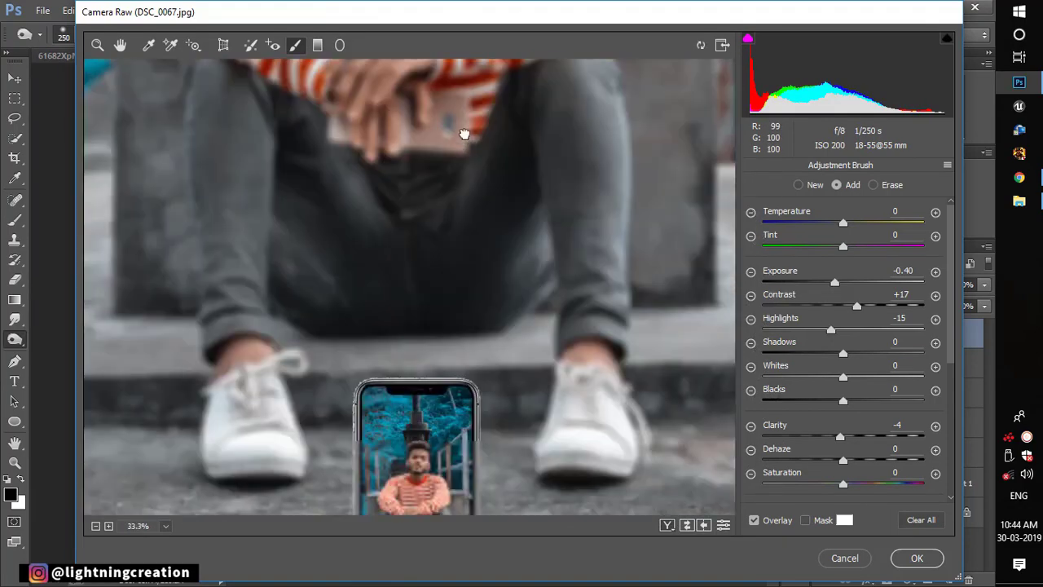
pyautogui.scroll(-5, 469, 163)
pyautogui.scroll(-2, 469, 195)
pyautogui.hotkey('ctrl', '-')
pyautogui.hotkey('ctrl', '-')
pyautogui.hotkey('ctrl', '-')
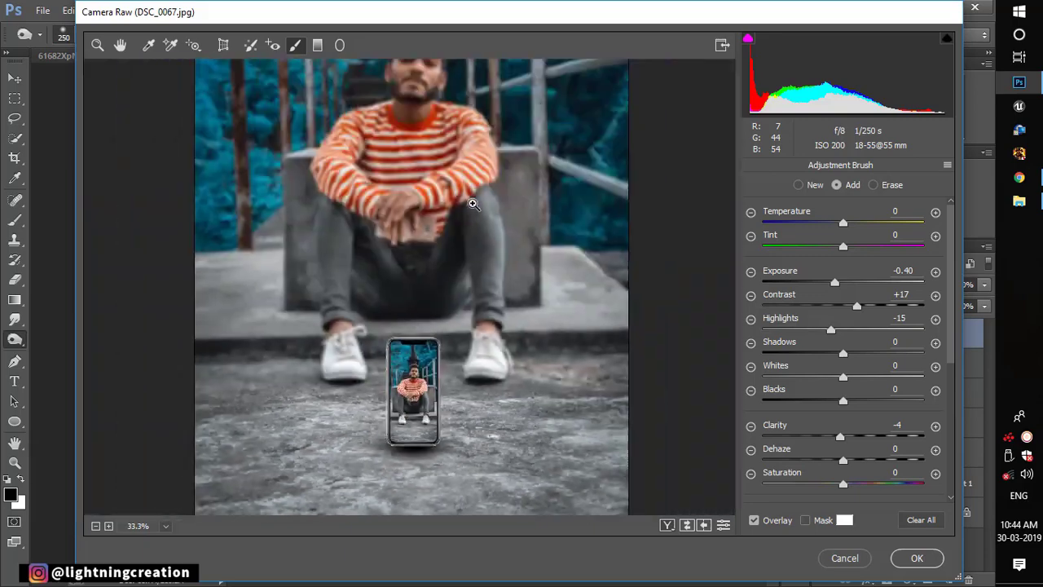
pyautogui.hotkey('ctrl', '-')
pyautogui.hotkey('ctrl', '-')
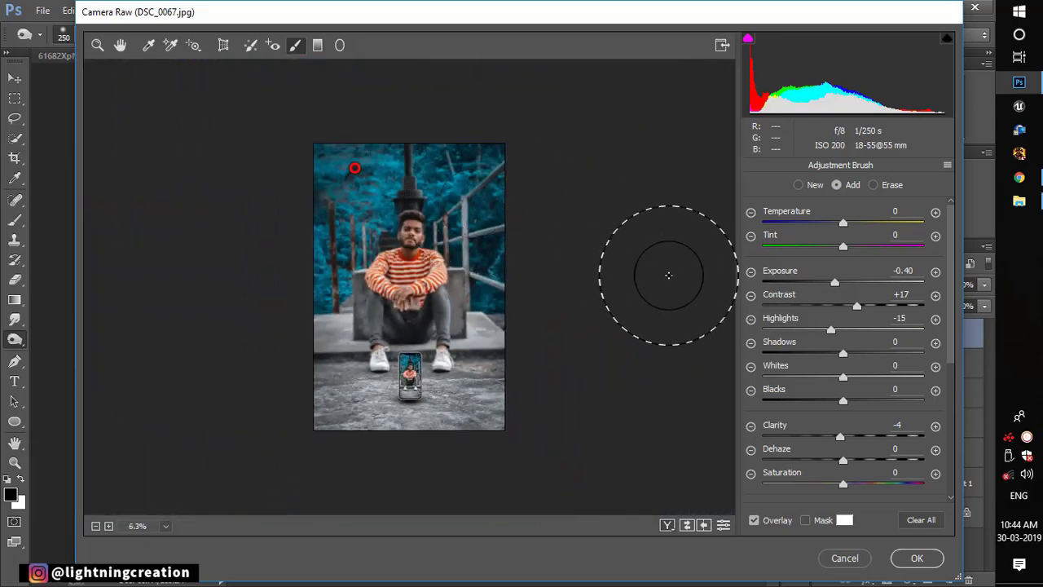
pyautogui.click(916, 558)
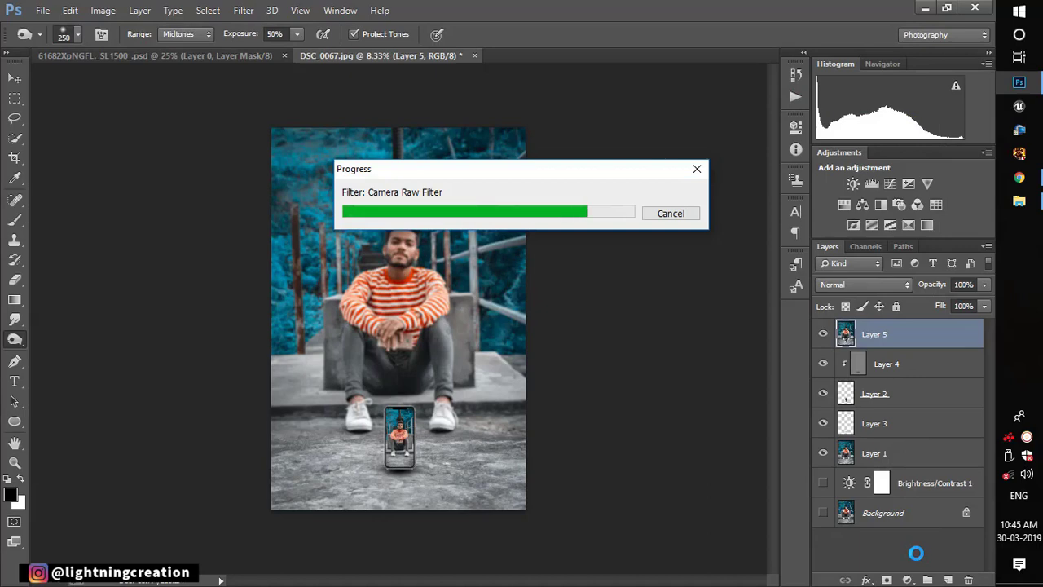
pyautogui.hotkey('ctrl', '+')
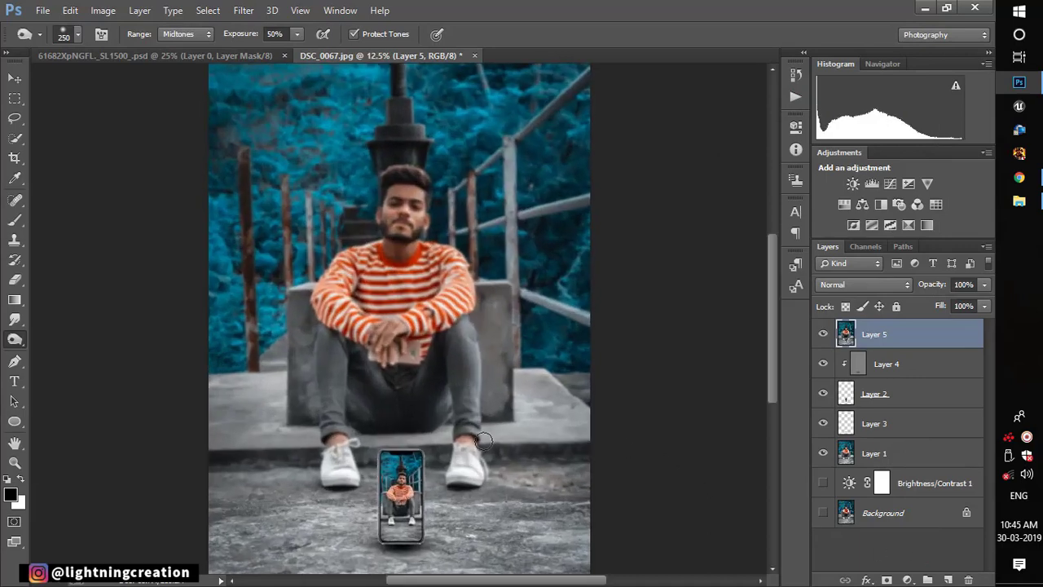
pyautogui.hotkey('ctrl', '+')
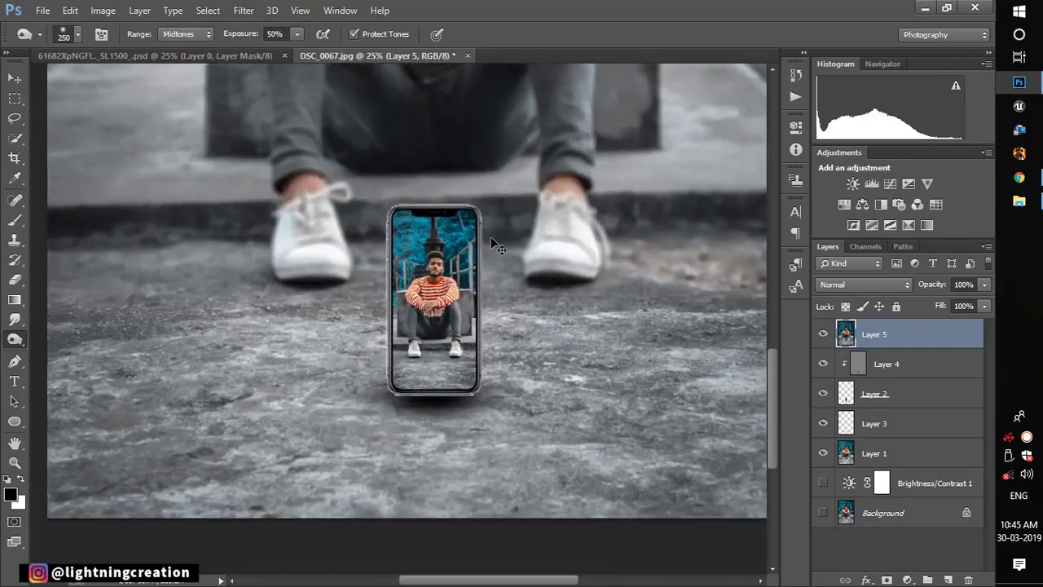
pyautogui.hotkey('ctrl', '+')
pyautogui.scroll(3, 530, 297)
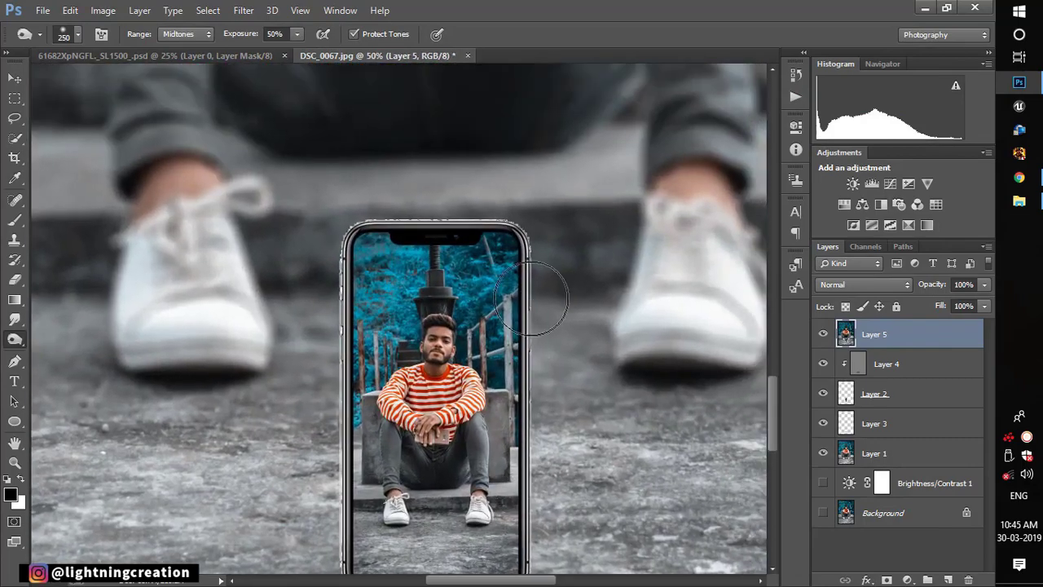
pyautogui.hotkey('ctrl', '-')
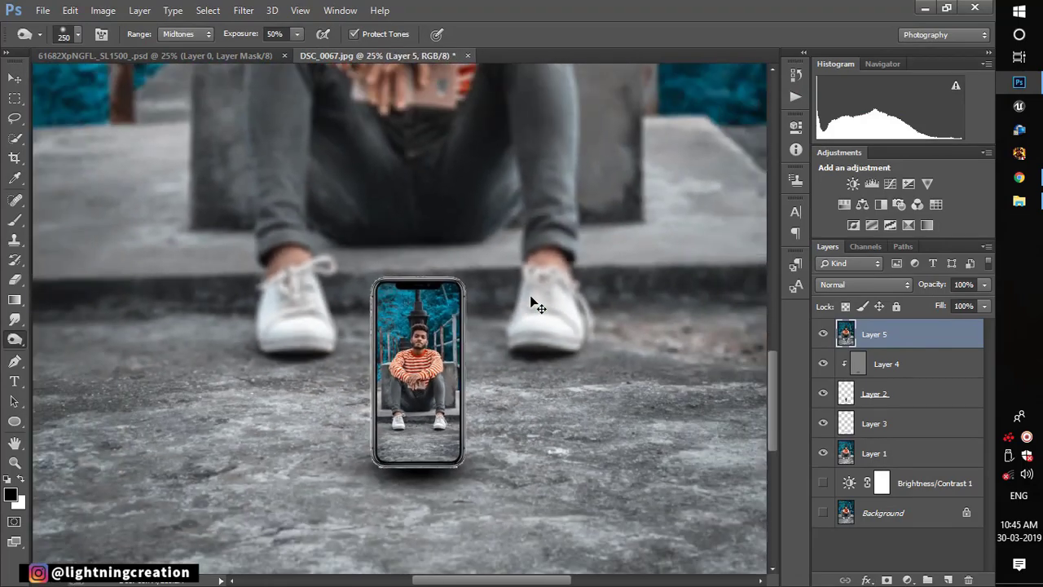
pyautogui.hotkey('ctrl', '-')
pyautogui.hotkey('ctrl', '-')
pyautogui.hotkey('ctrl', '-')
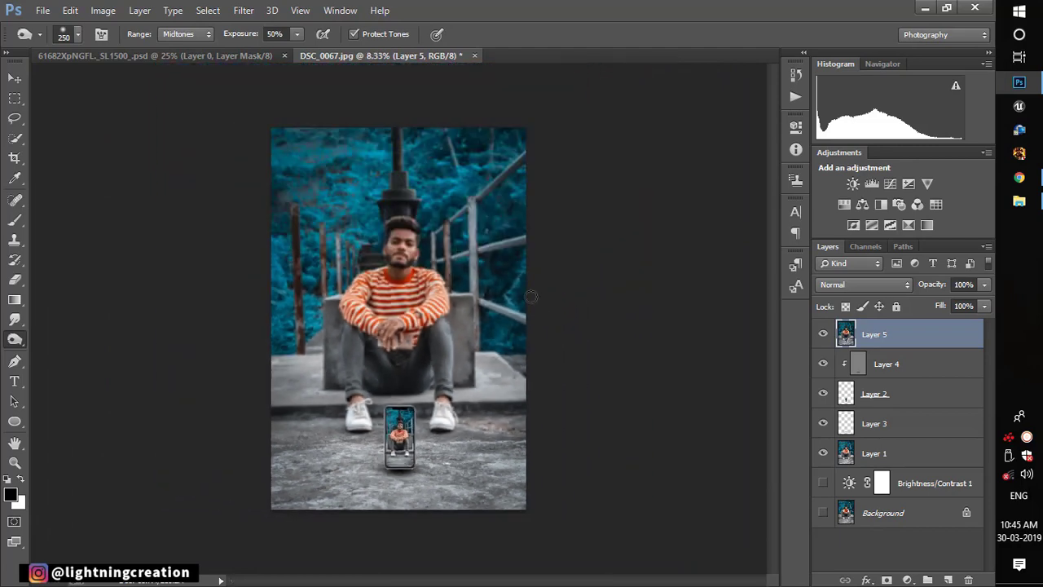
pyautogui.hotkey('ctrl', '+')
pyautogui.moveTo(501, 419); pyautogui.dragTo(510, 302)
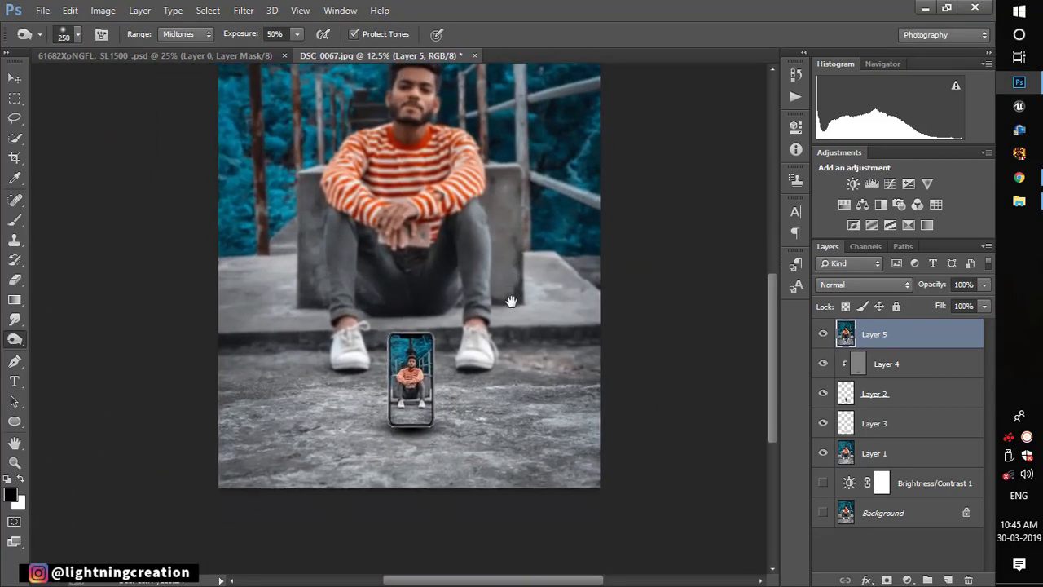